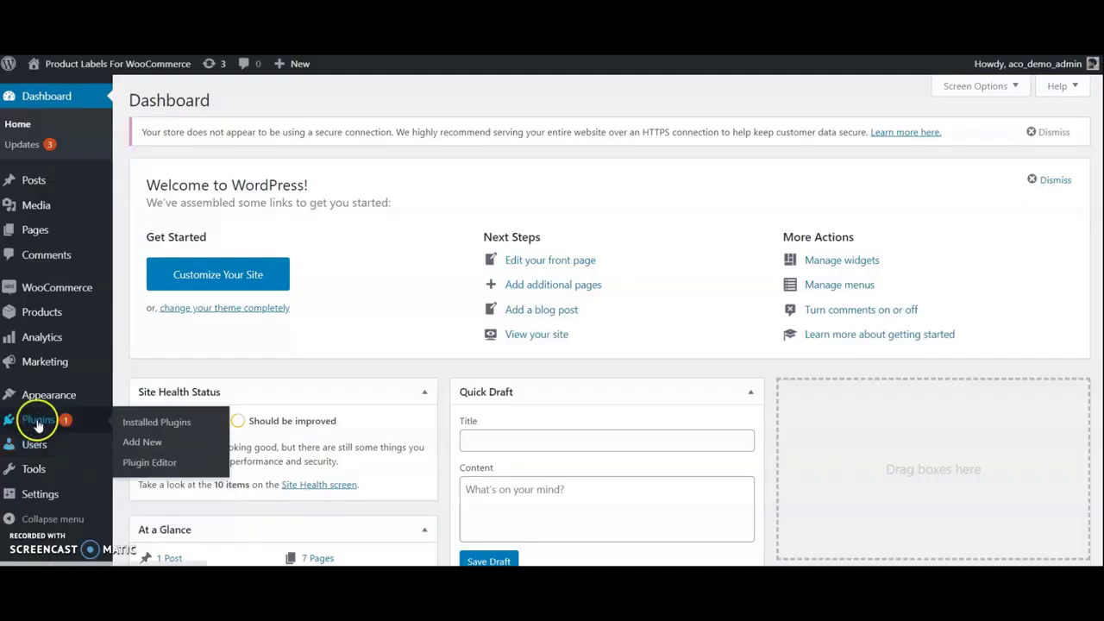
Search the plugin directory for the WooCommerce product labels plugin by Acowebs.
{"action": "left_click", "coordinate": [136, 442]}
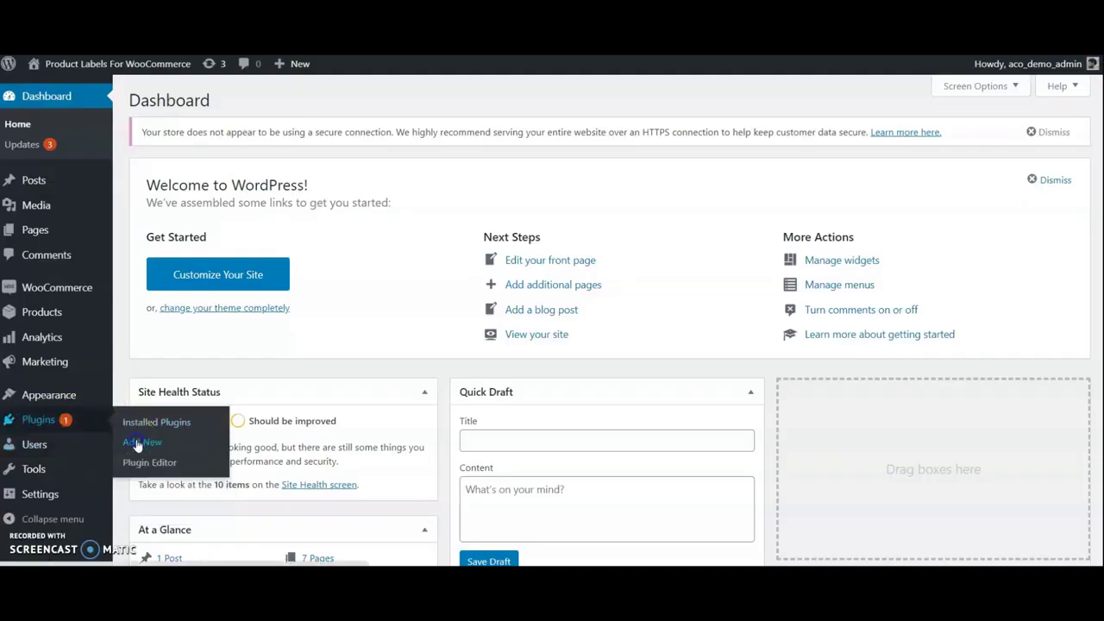
{"action": "left_click", "coordinate": [136, 443]}
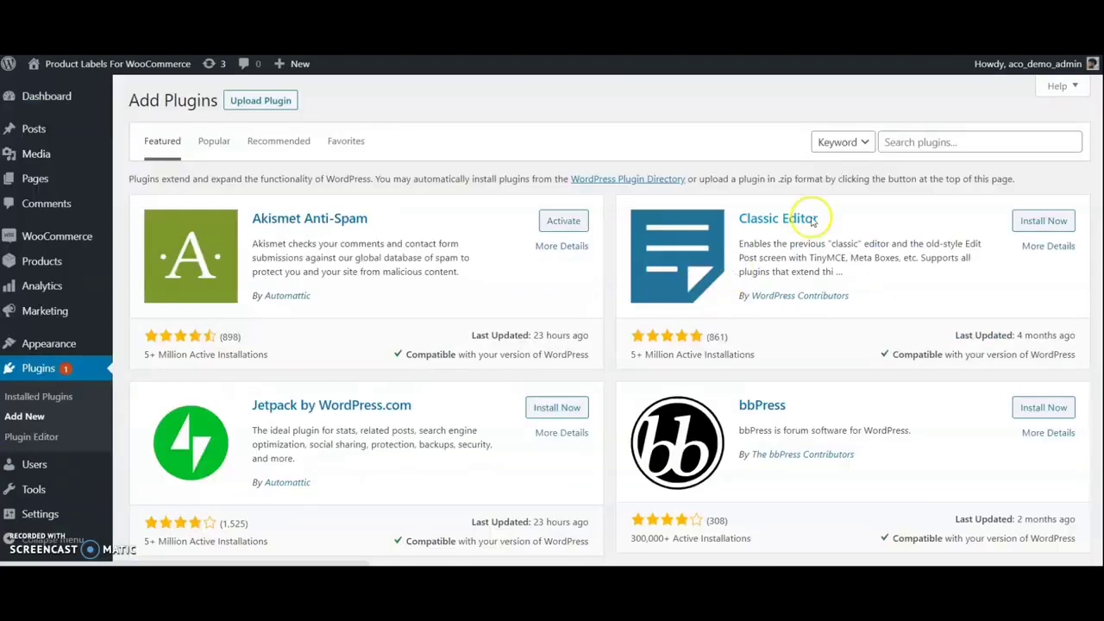
{"action": "left_click", "coordinate": [929, 142]}
{"action": "type", "text": "Woocommerce prod"}
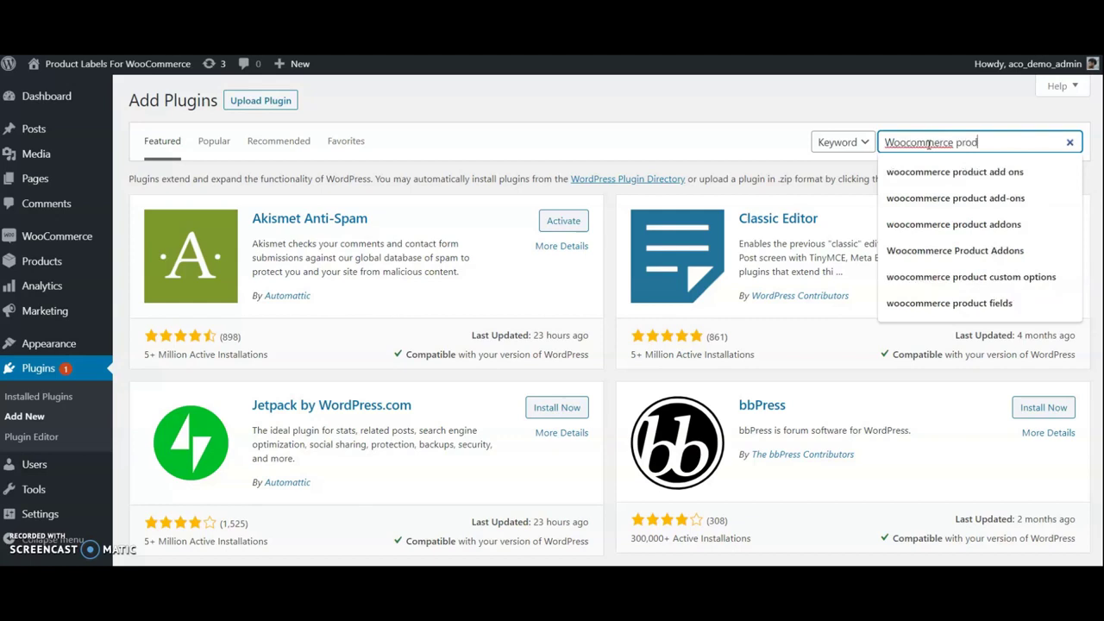
{"action": "type", "text": "ct labels by acowebs"}
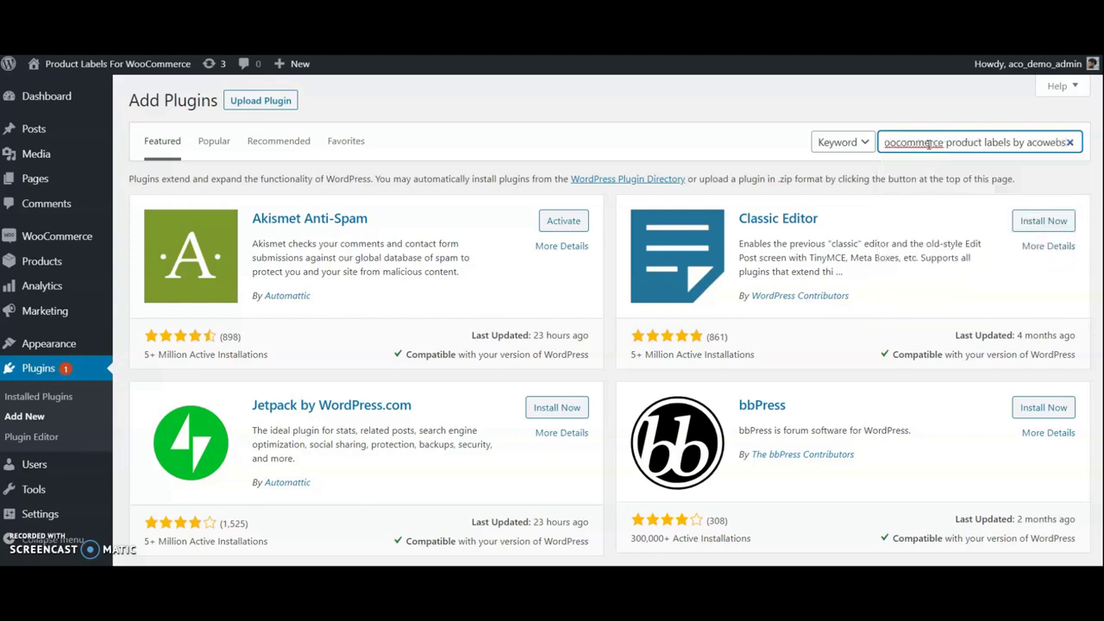
{"action": "key", "text": "Return"}
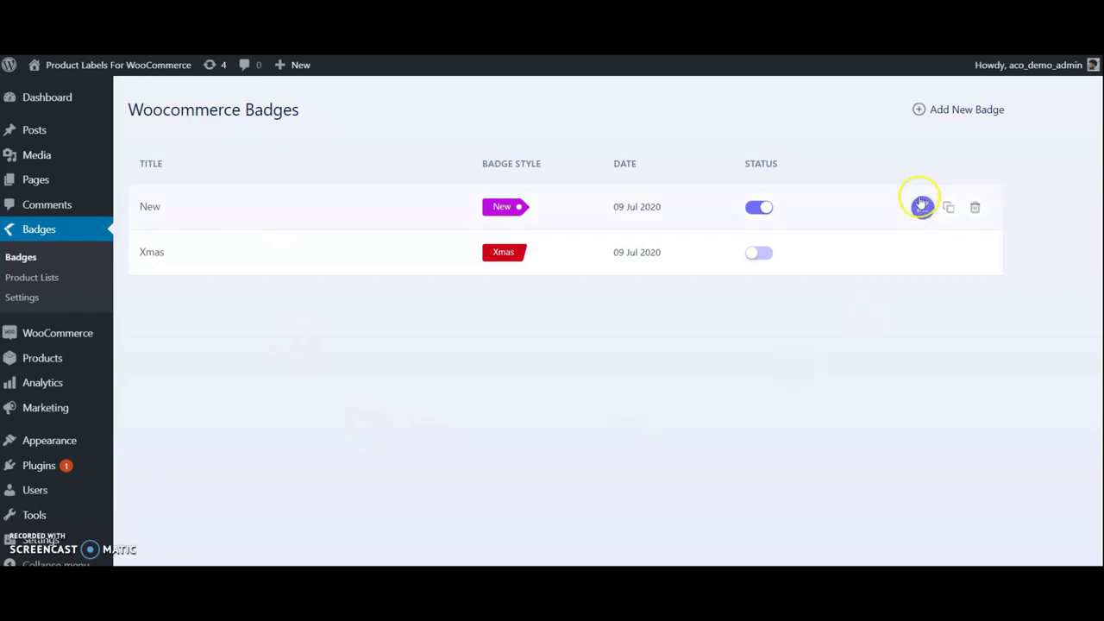
Create a new badge titled 'Sale badges' with the label text 'Sale'.
{"action": "left_click", "coordinate": [946, 111]}
{"action": "left_click", "coordinate": [277, 193]}
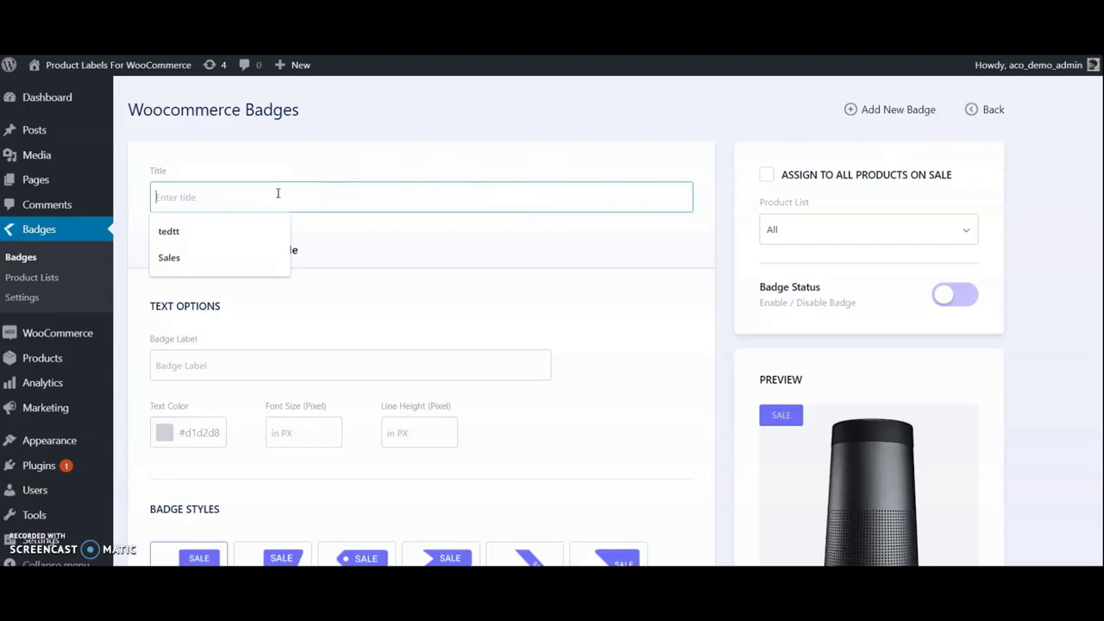
{"action": "type", "text": "Sale badges"}
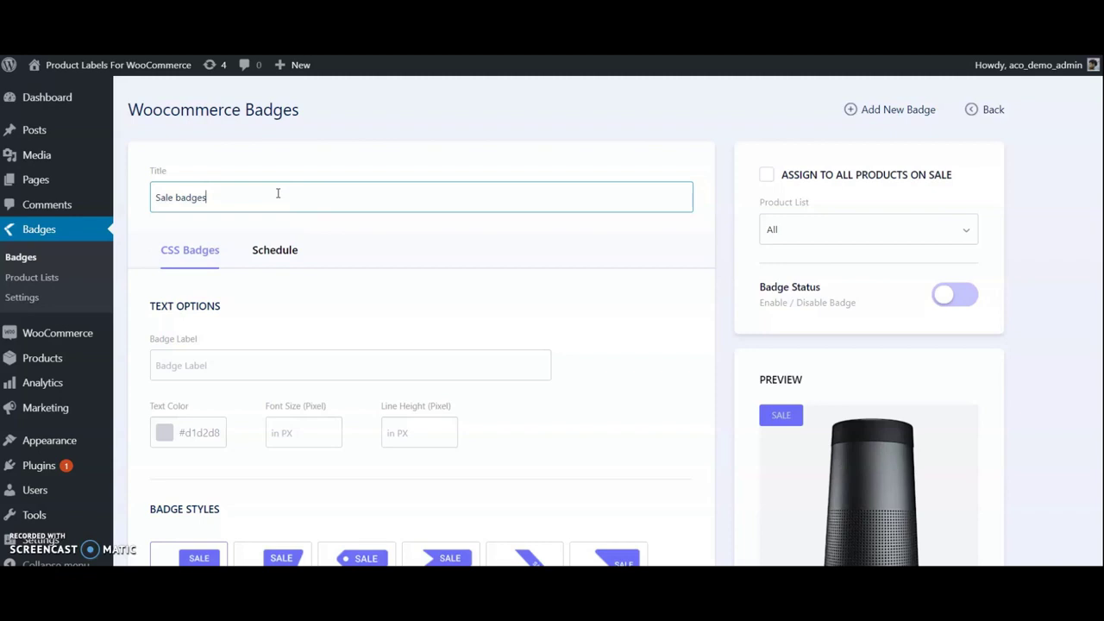
{"action": "left_click", "coordinate": [204, 363]}
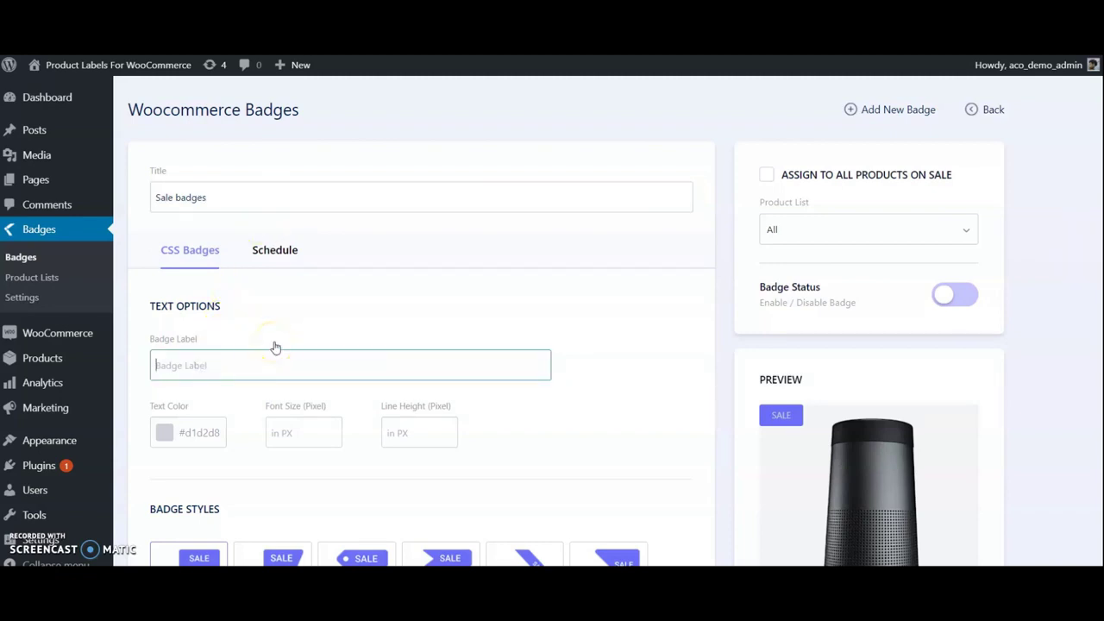
{"action": "type", "text": "Sale"}
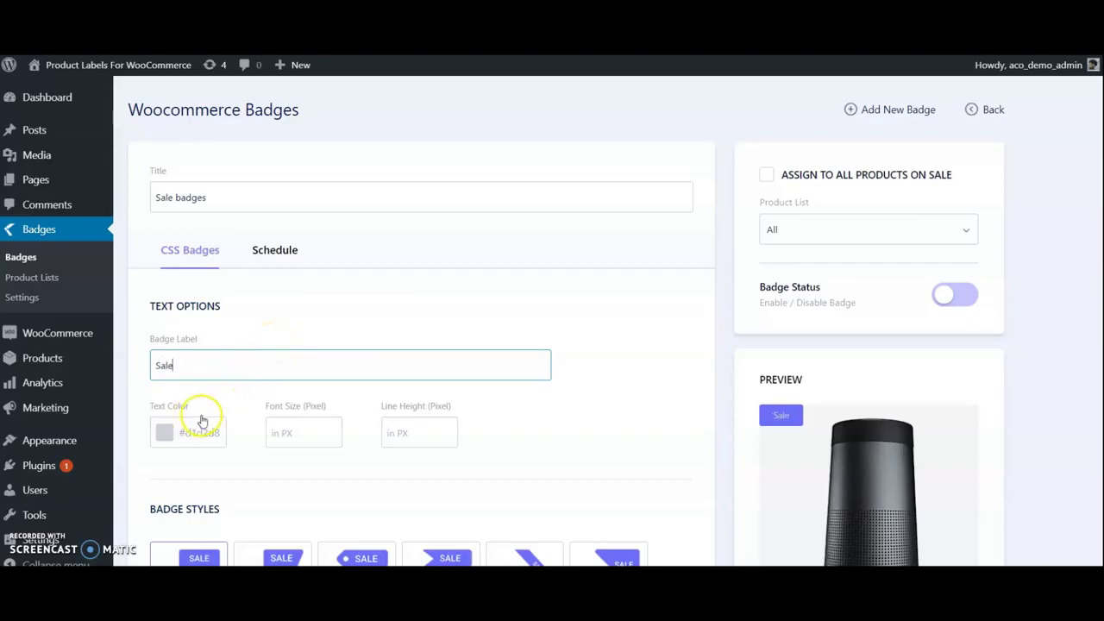
Set the Sale badge's text colour to white (FFFFFF).
{"action": "scroll", "coordinate": [205, 417], "scroll_direction": "down", "scroll_amount": 1}
{"action": "left_click", "coordinate": [164, 360]}
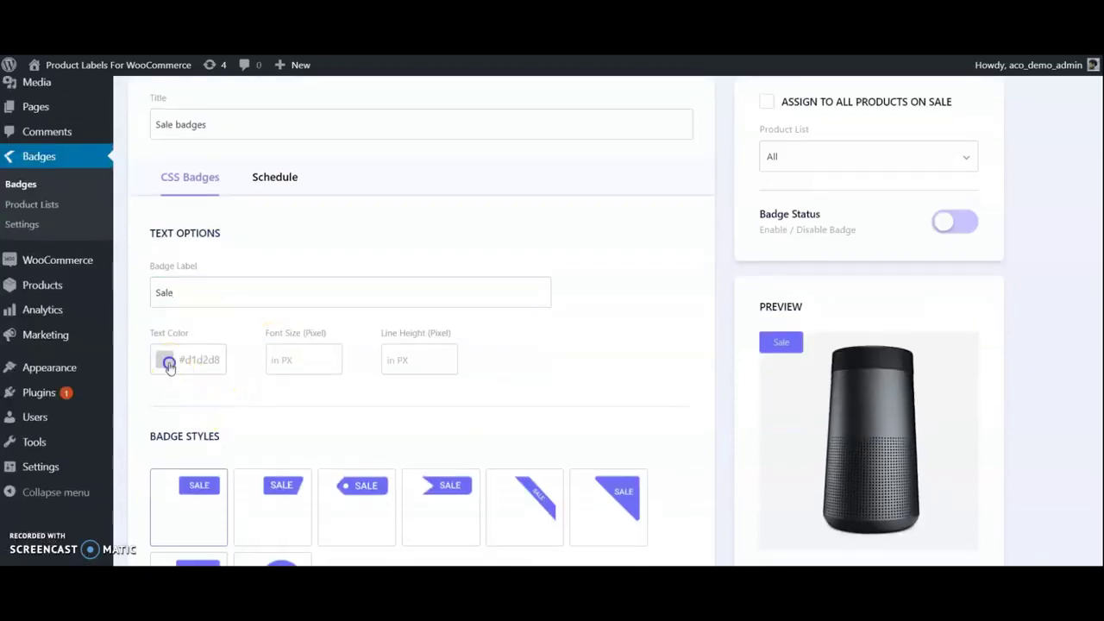
{"action": "left_click_drag", "start_coordinate": [167, 387], "coordinate": [146, 369]}
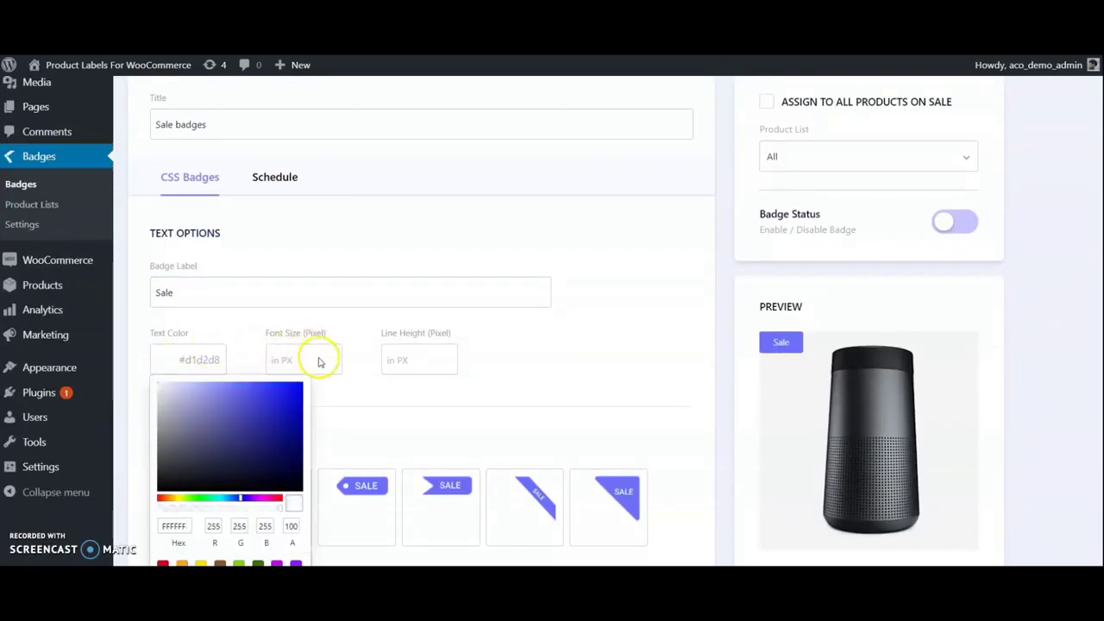
{"action": "left_click", "coordinate": [318, 358]}
Switch the badge shape to the ribbon style under Badge Styles.
{"action": "scroll", "coordinate": [552, 341], "scroll_direction": "down", "scroll_amount": 2}
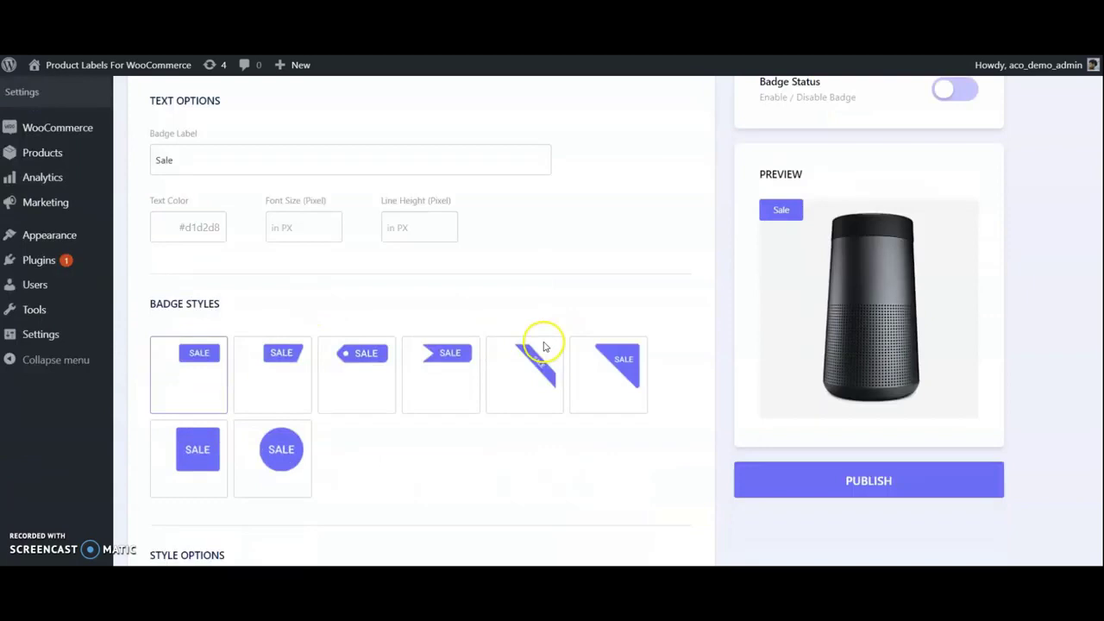
{"action": "left_click", "coordinate": [295, 217]}
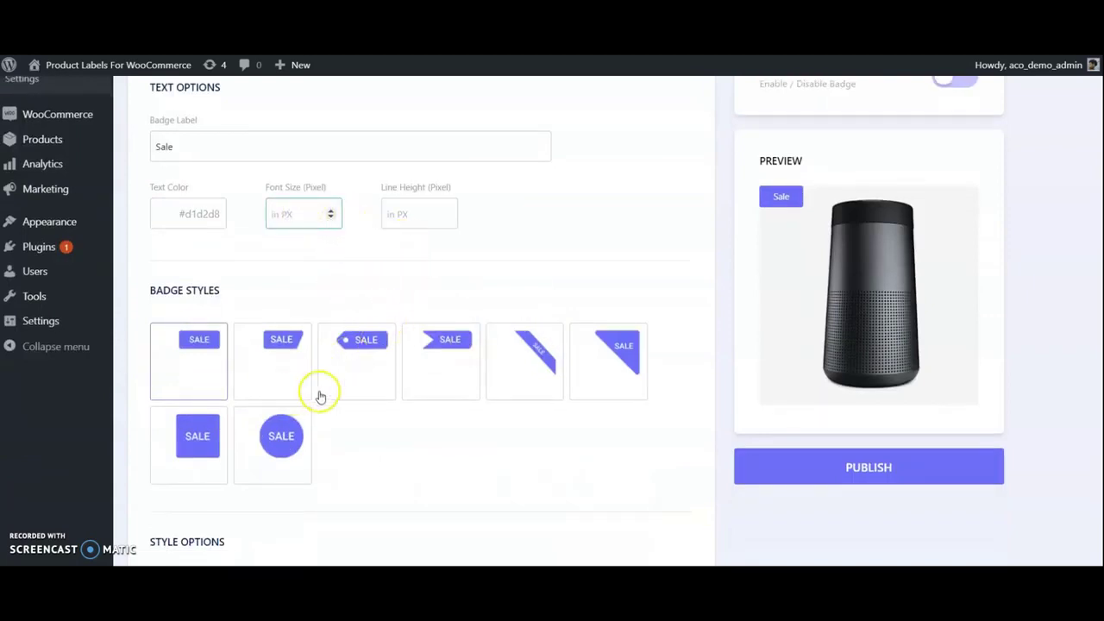
{"action": "left_click", "coordinate": [440, 356]}
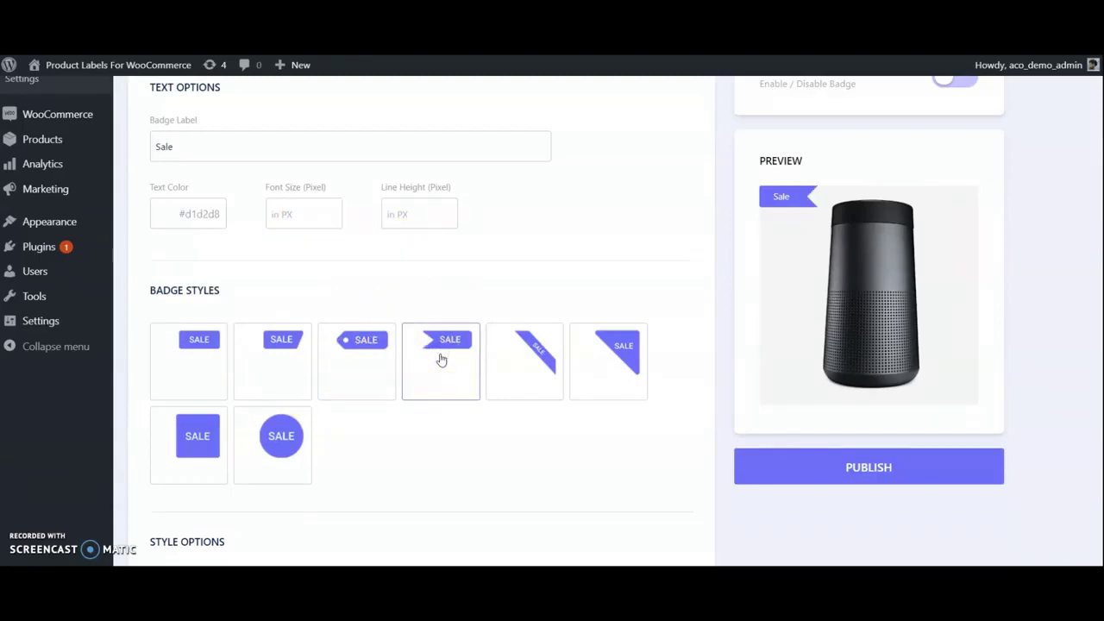
{"action": "scroll", "coordinate": [441, 360], "scroll_direction": "down", "scroll_amount": 3}
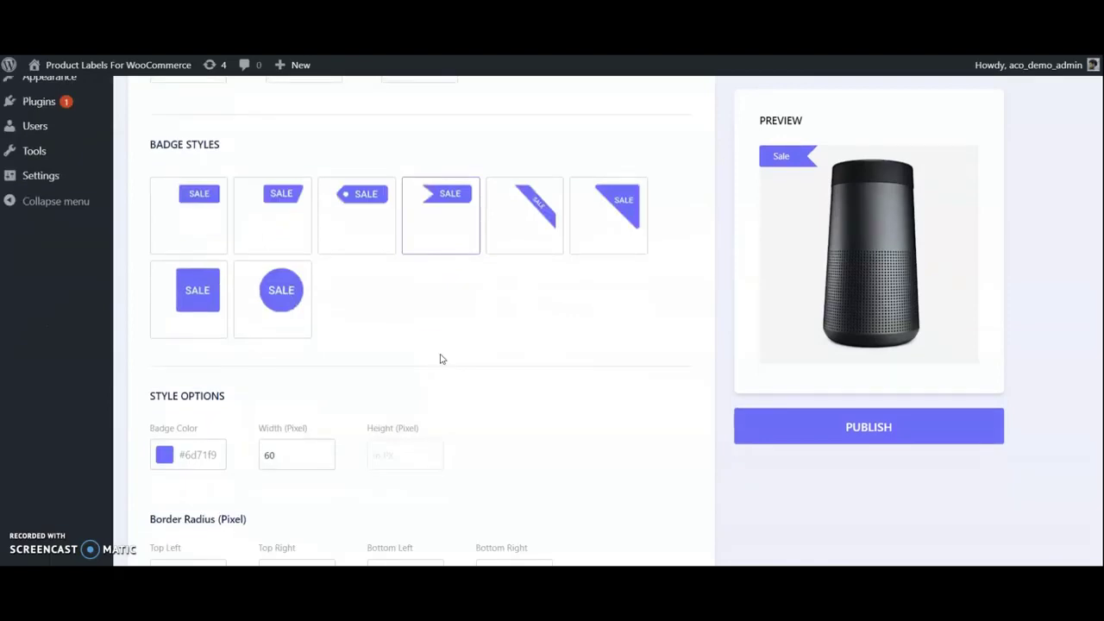
Set the Sale badge background colour to the orange preset F5A623.
{"action": "left_click", "coordinate": [175, 451]}
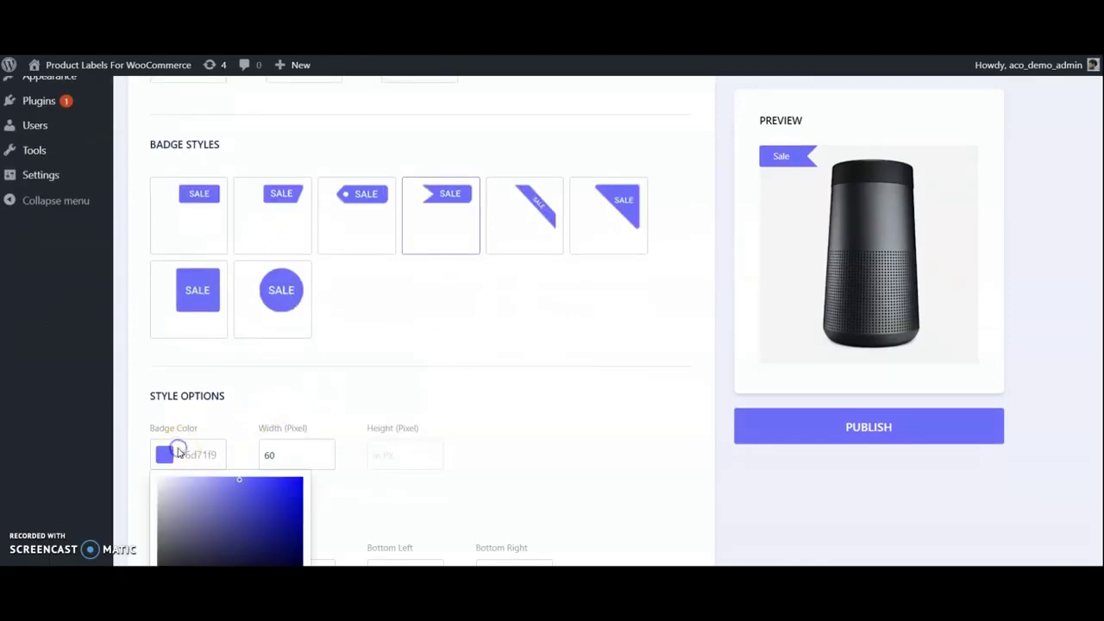
{"action": "scroll", "coordinate": [241, 395], "scroll_direction": "down", "scroll_amount": 5}
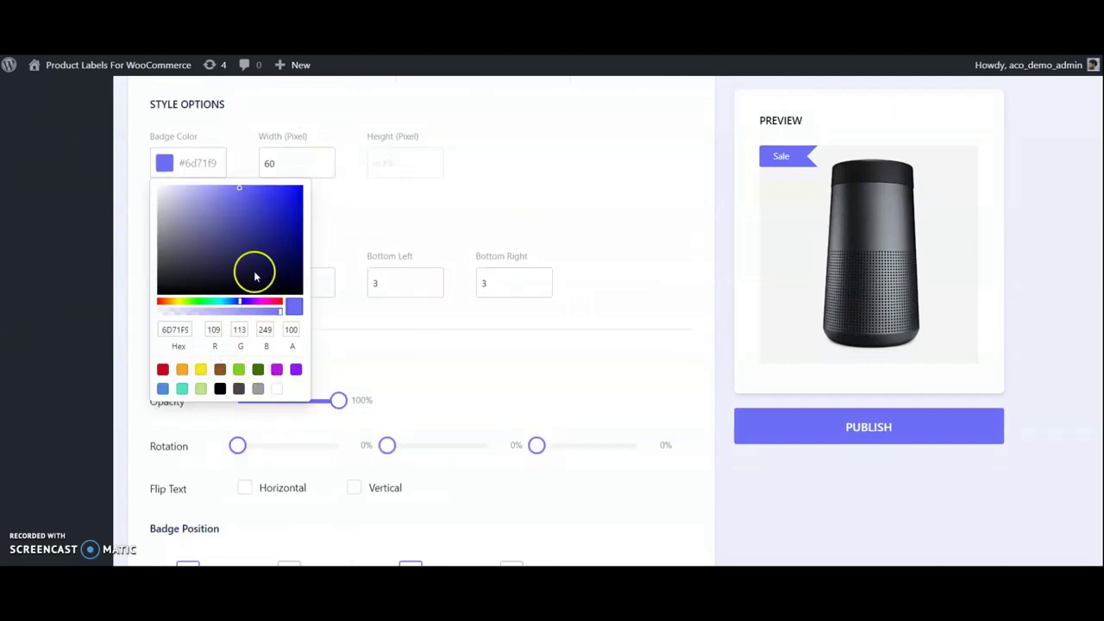
{"action": "mouse_move", "coordinate": [266, 215]}
{"action": "left_mouse_down"}
{"action": "mouse_move", "coordinate": [192, 262]}
{"action": "mouse_move", "coordinate": [398, 281]}
{"action": "mouse_move", "coordinate": [200, 372]}
{"action": "left_mouse_up"}
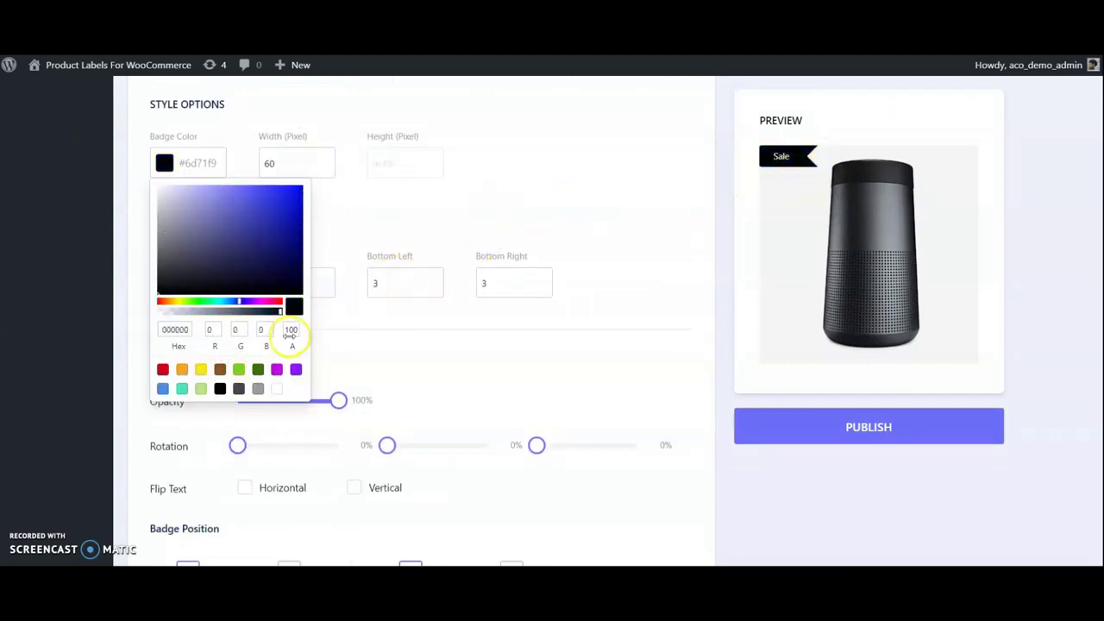
{"action": "left_click", "coordinate": [200, 371]}
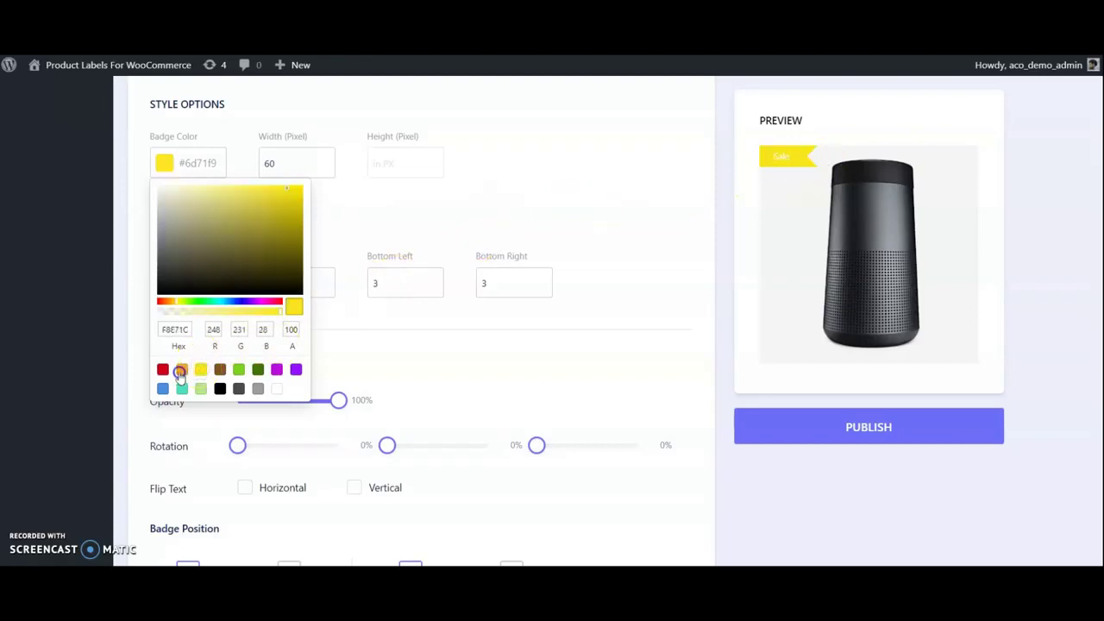
{"action": "left_click", "coordinate": [181, 371]}
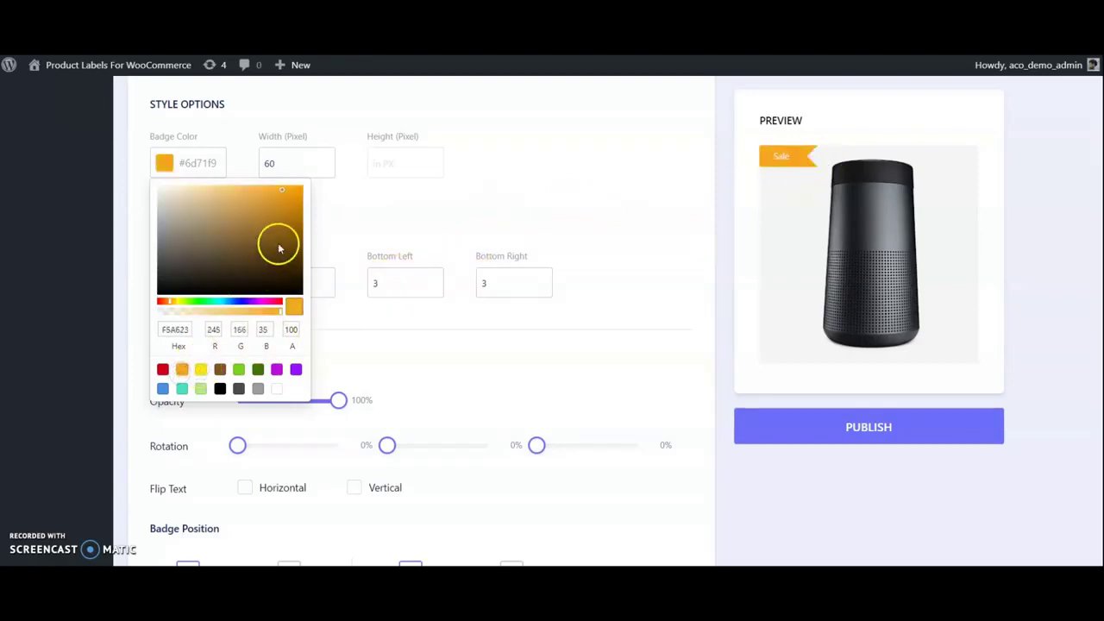
{"action": "left_click", "coordinate": [385, 194]}
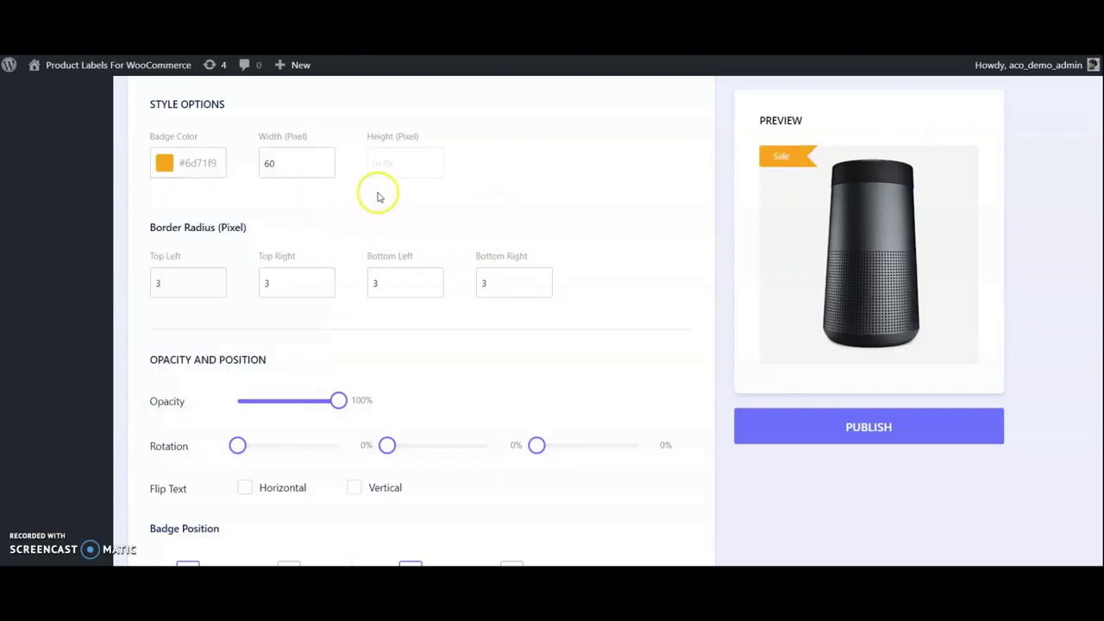
Increase the Sale badge width by one pixel and edit the top-left corner rounding.
{"action": "left_click", "coordinate": [278, 169]}
{"action": "left_click", "coordinate": [281, 165]}
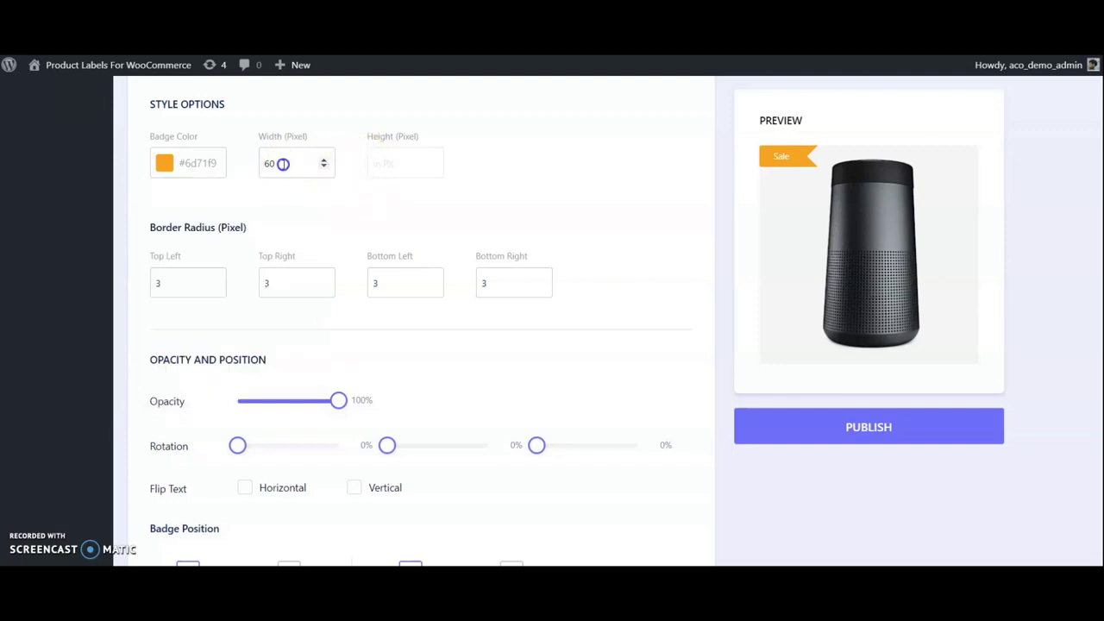
{"action": "left_click", "coordinate": [387, 166]}
{"action": "left_click", "coordinate": [307, 166]}
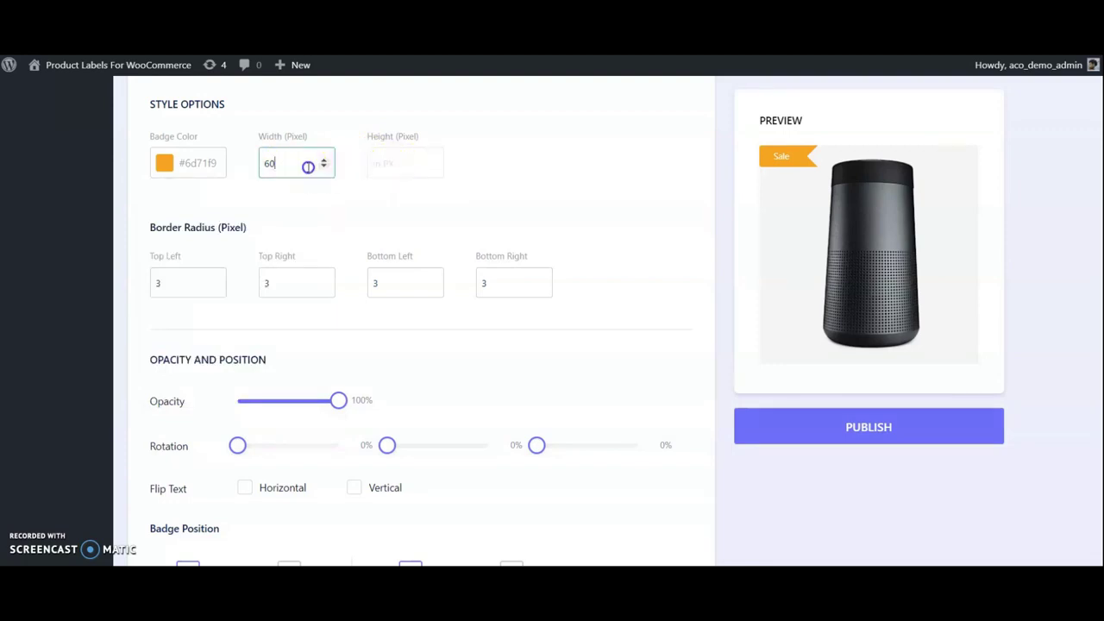
{"action": "left_click", "coordinate": [325, 161]}
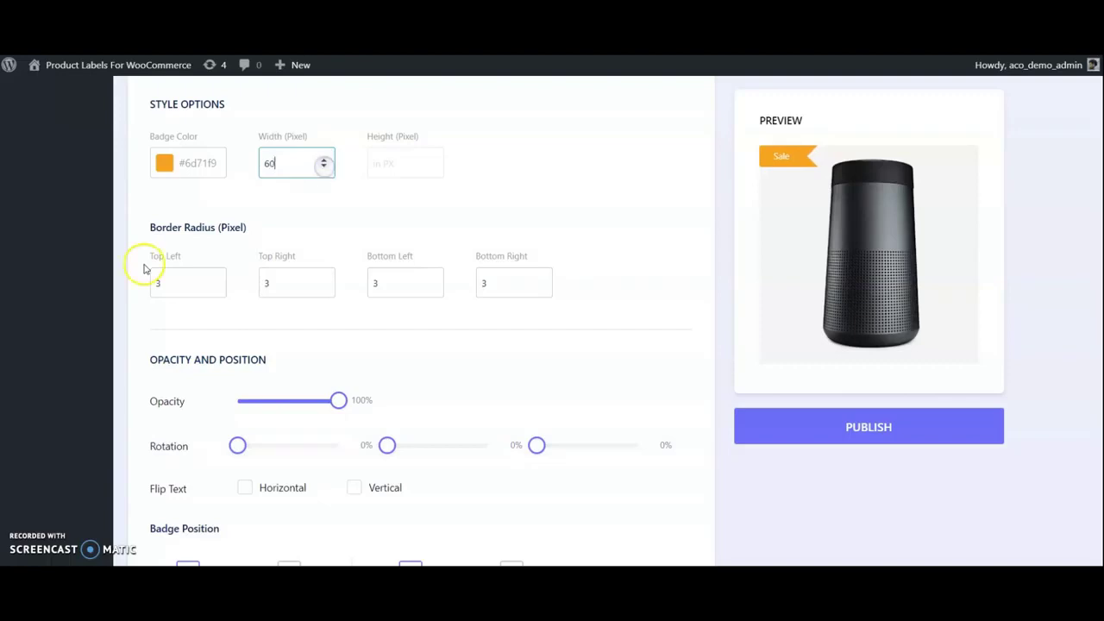
{"action": "left_click", "coordinate": [180, 277]}
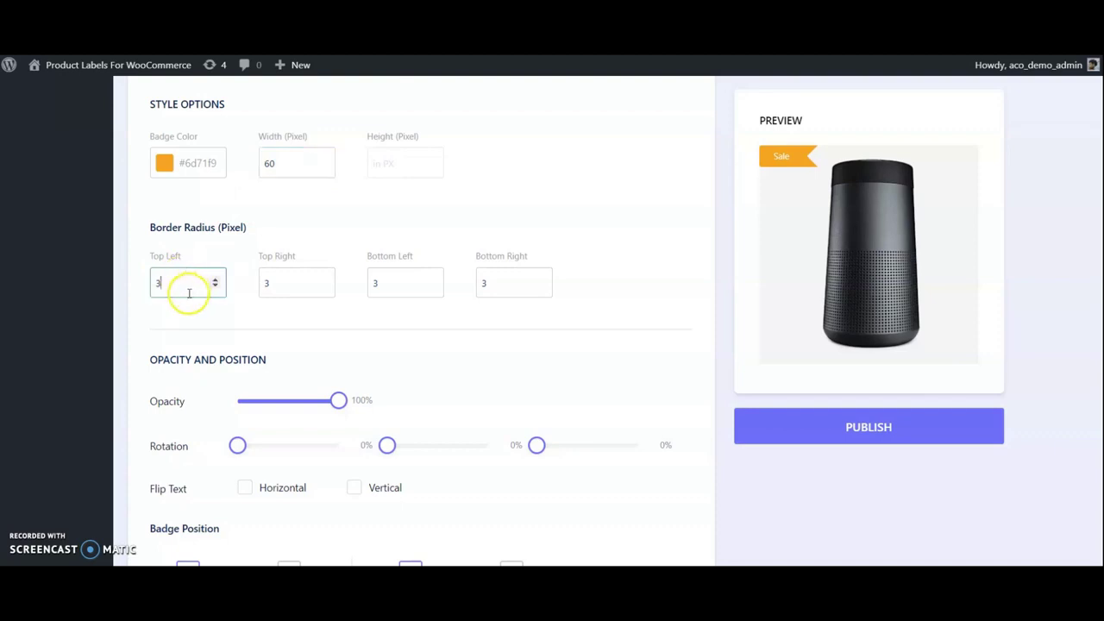
Tilt the Sale badge to about 21% rotation and adjust the other rotation settings.
{"action": "scroll", "coordinate": [371, 362], "scroll_direction": "down", "scroll_amount": 1}
{"action": "scroll", "coordinate": [353, 354], "scroll_direction": "down", "scroll_amount": 2}
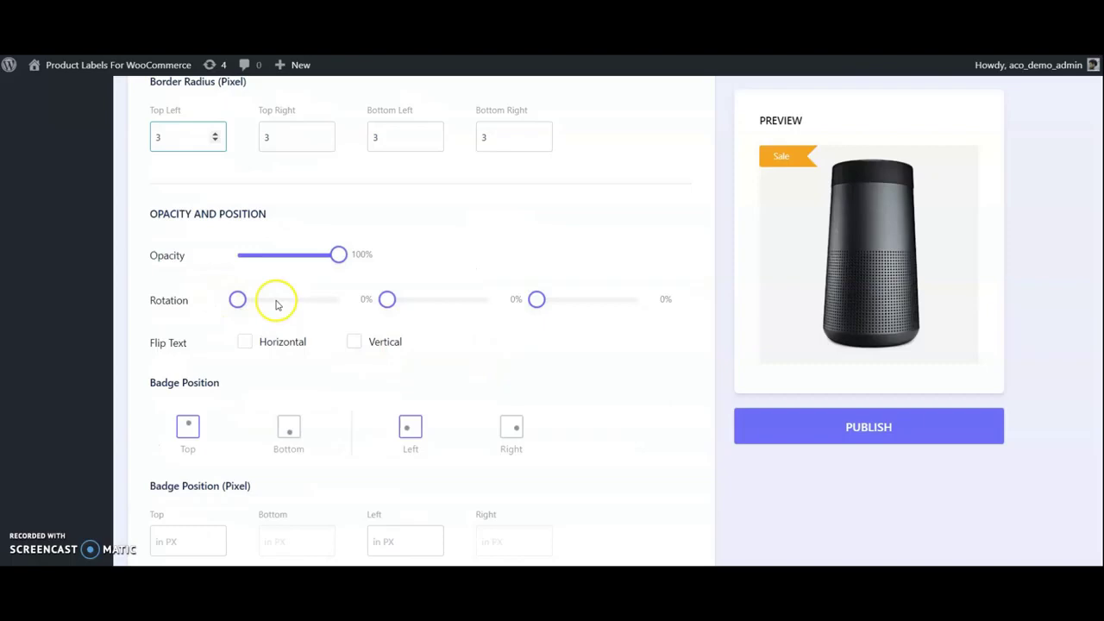
{"action": "mouse_move", "coordinate": [237, 299]}
{"action": "left_mouse_down"}
{"action": "mouse_move", "coordinate": [265, 302]}
{"action": "mouse_move", "coordinate": [216, 304]}
{"action": "left_mouse_up"}
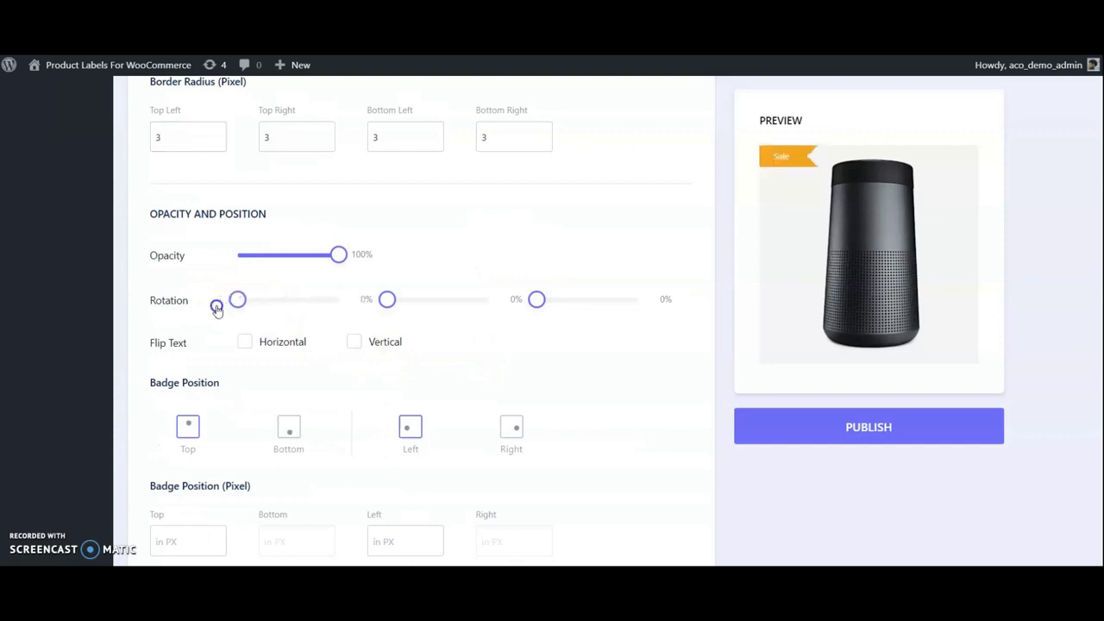
{"action": "mouse_move", "coordinate": [388, 300]}
{"action": "left_mouse_down"}
{"action": "mouse_move", "coordinate": [414, 301]}
{"action": "mouse_move", "coordinate": [371, 302]}
{"action": "left_mouse_up"}
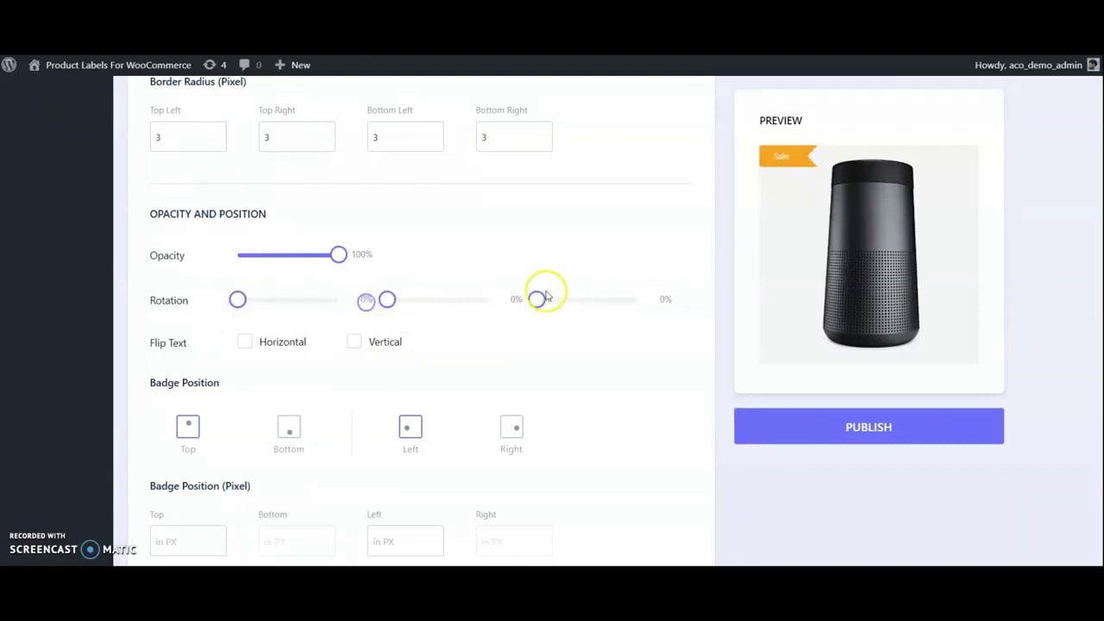
{"action": "mouse_move", "coordinate": [537, 300]}
{"action": "left_mouse_down"}
{"action": "mouse_move", "coordinate": [583, 307]}
{"action": "mouse_move", "coordinate": [543, 309]}
{"action": "left_mouse_up"}
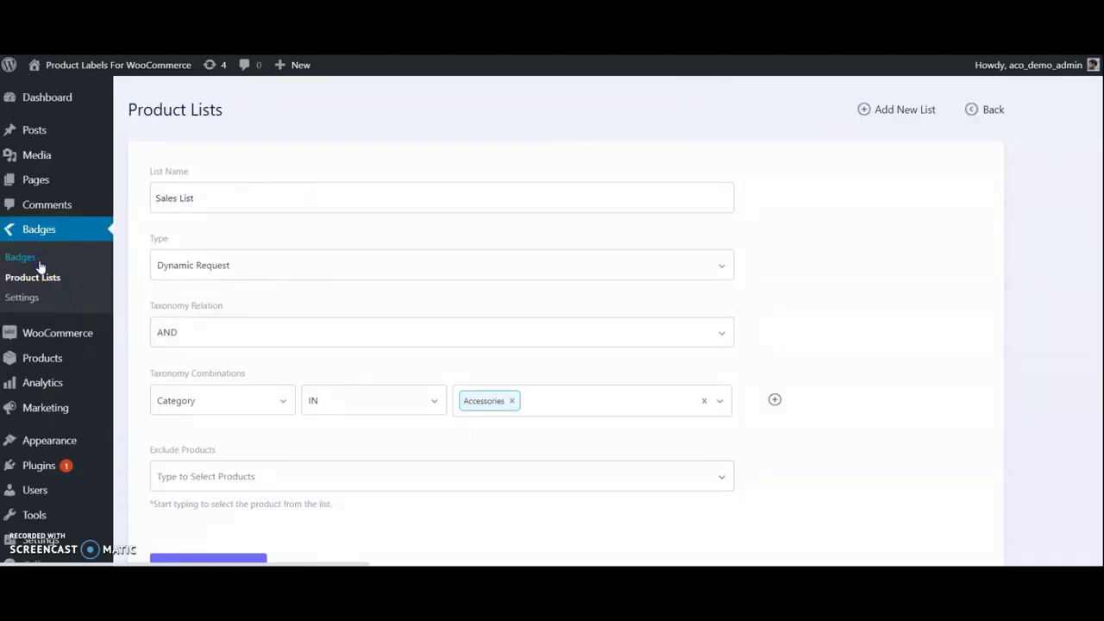
Assign the Sale badges to the Sales List product list, enable the badge, and update it.
{"action": "left_click", "coordinate": [38, 261]}
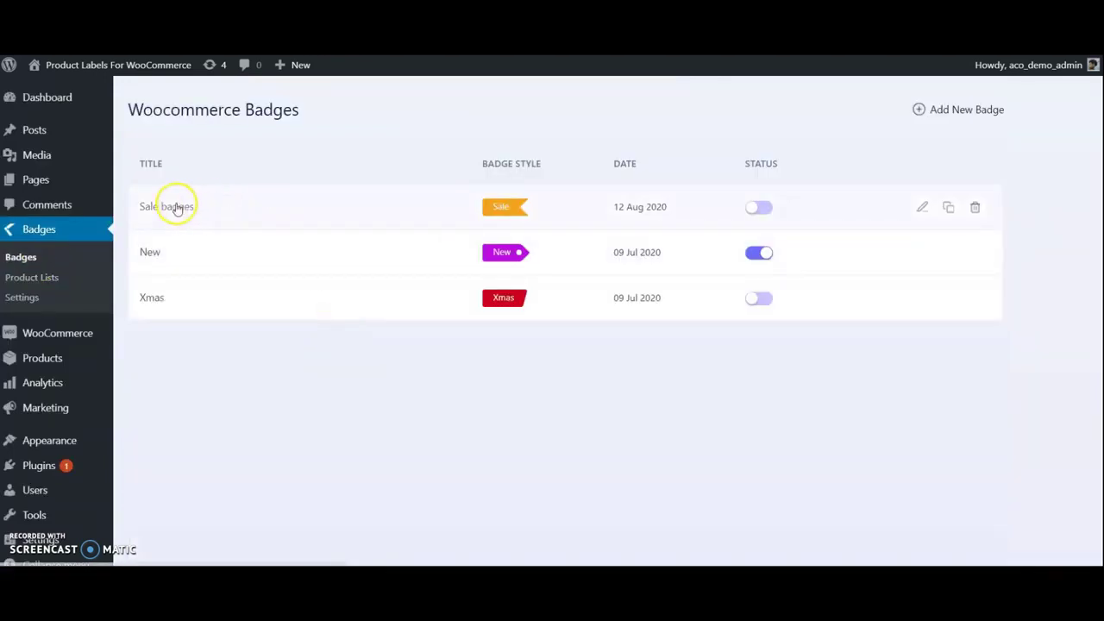
{"action": "left_click", "coordinate": [177, 206]}
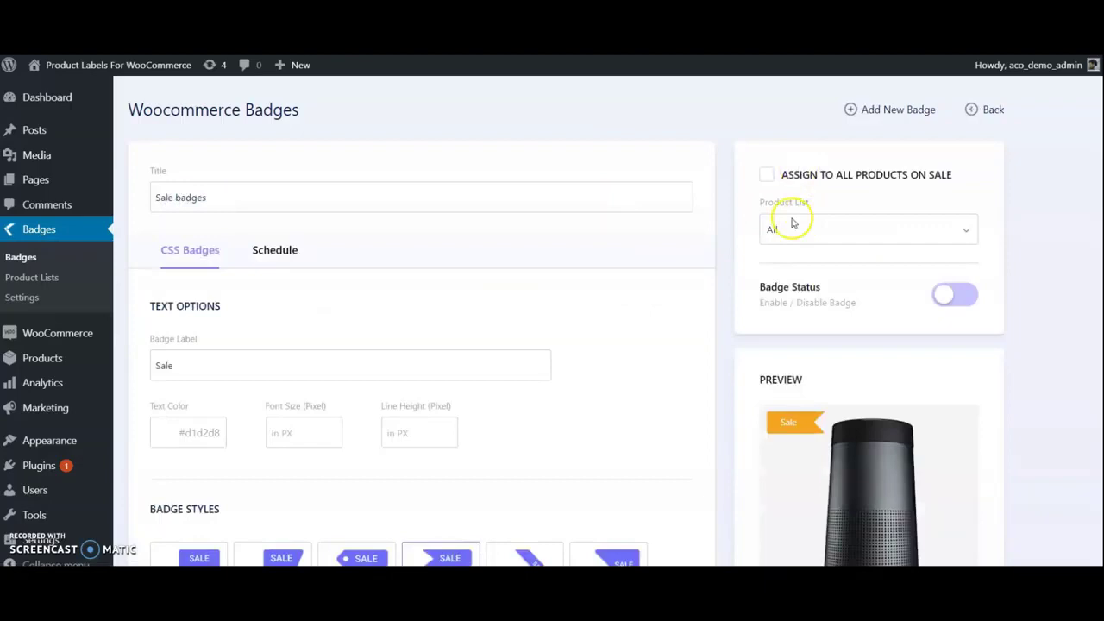
{"action": "left_click", "coordinate": [791, 223]}
{"action": "scroll", "coordinate": [802, 276], "scroll_direction": "down", "scroll_amount": 2}
{"action": "left_click", "coordinate": [784, 269]}
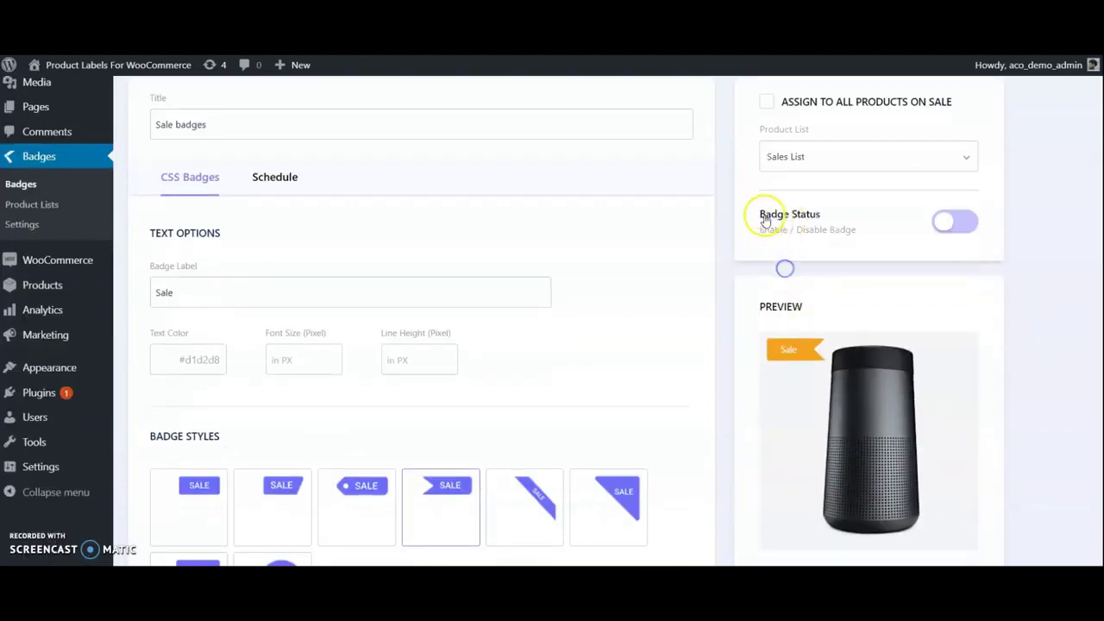
{"action": "scroll", "coordinate": [819, 194], "scroll_direction": "up", "scroll_amount": 2}
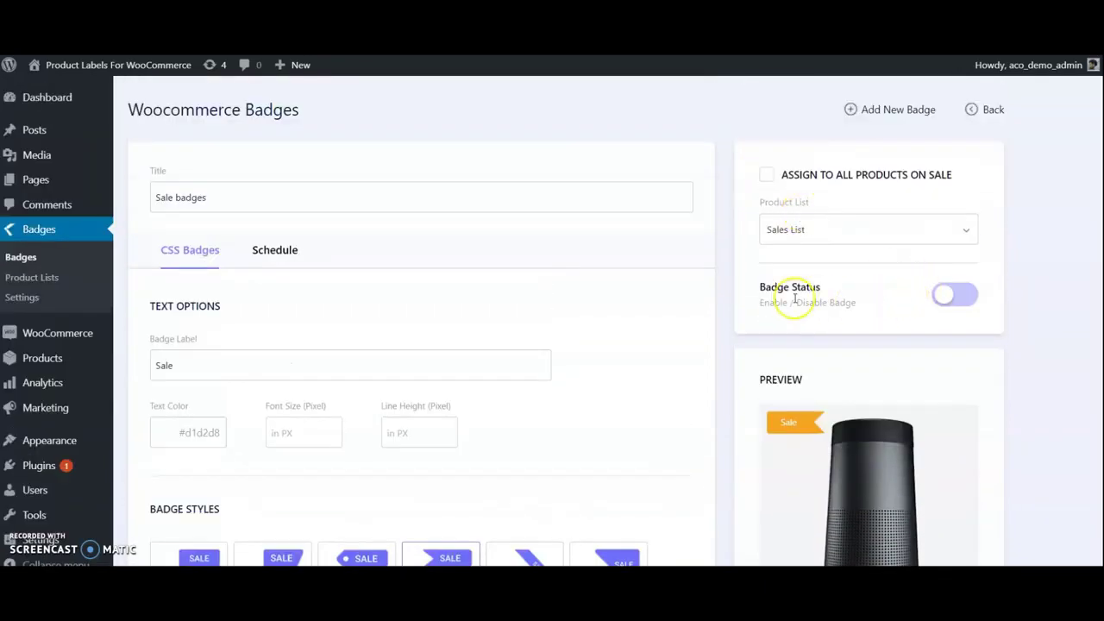
{"action": "left_click", "coordinate": [959, 296]}
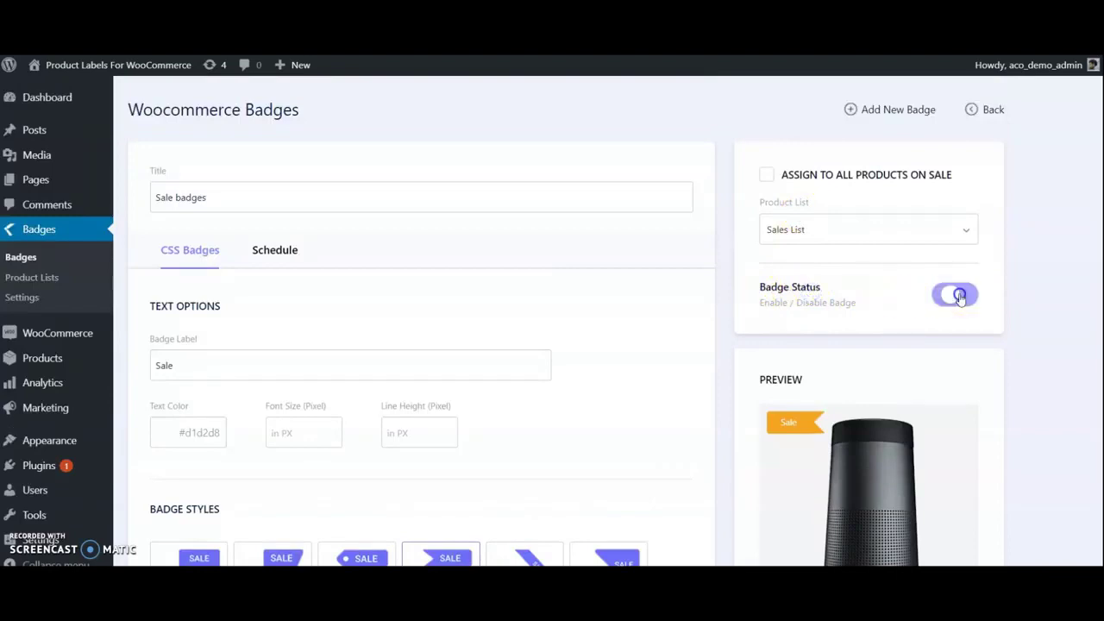
{"action": "scroll", "coordinate": [863, 313], "scroll_direction": "down", "scroll_amount": 5}
{"action": "left_click", "coordinate": [868, 425]}
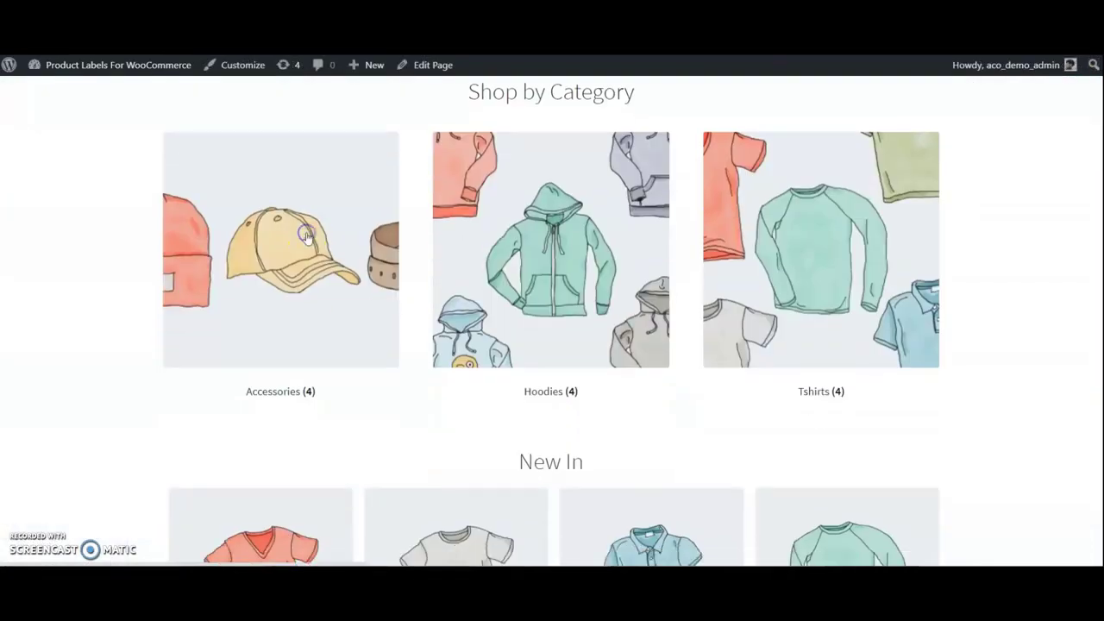
Browse the Accessories category to see the orange Sale ribbon on Beanie, Belt, Cap and Sunglasses.
{"action": "left_click", "coordinate": [308, 238]}
{"action": "scroll", "coordinate": [258, 250], "scroll_direction": "down", "scroll_amount": 3}
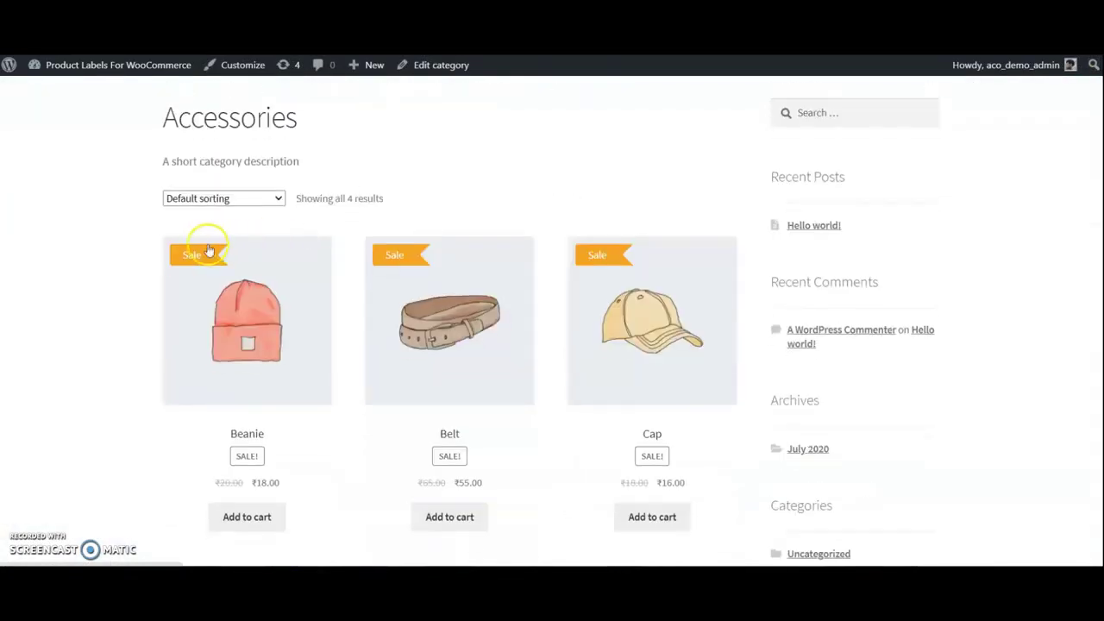
{"action": "scroll", "coordinate": [634, 246], "scroll_direction": "down", "scroll_amount": 3}
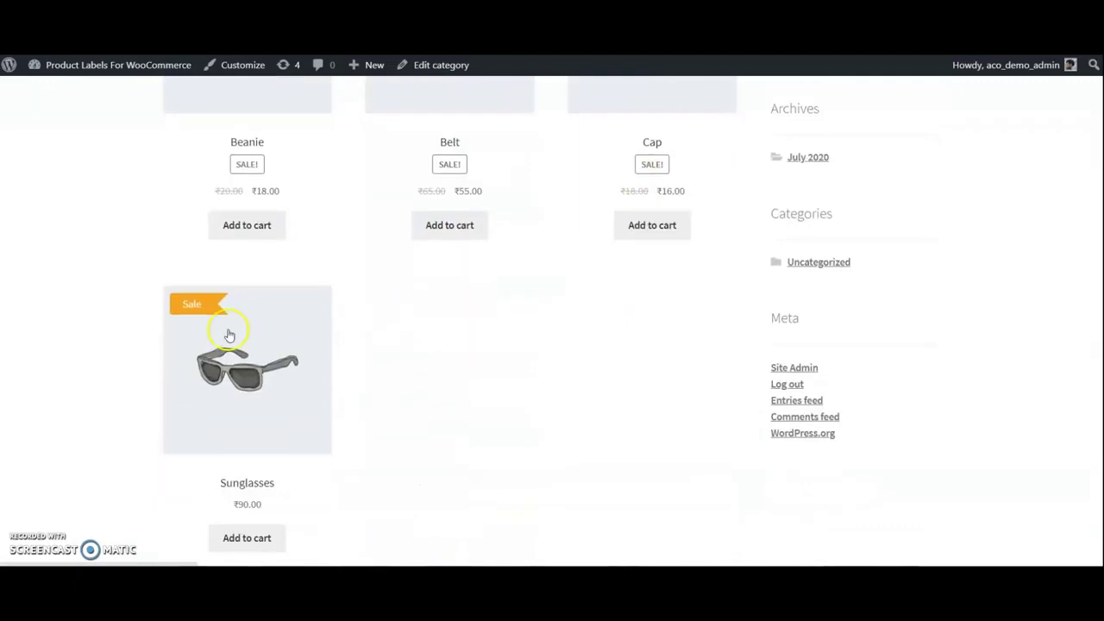
{"action": "scroll", "coordinate": [387, 312], "scroll_direction": "up", "scroll_amount": 3}
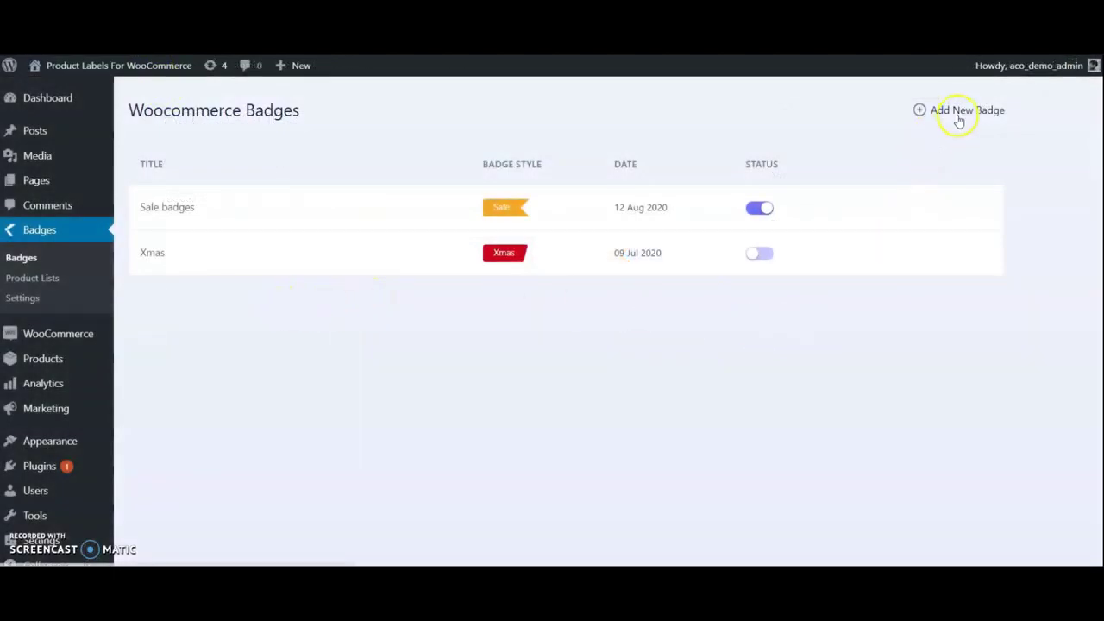
Start a new badge titled 'Label new' with the label text 'New'.
{"action": "left_click", "coordinate": [957, 114]}
{"action": "left_click", "coordinate": [213, 185]}
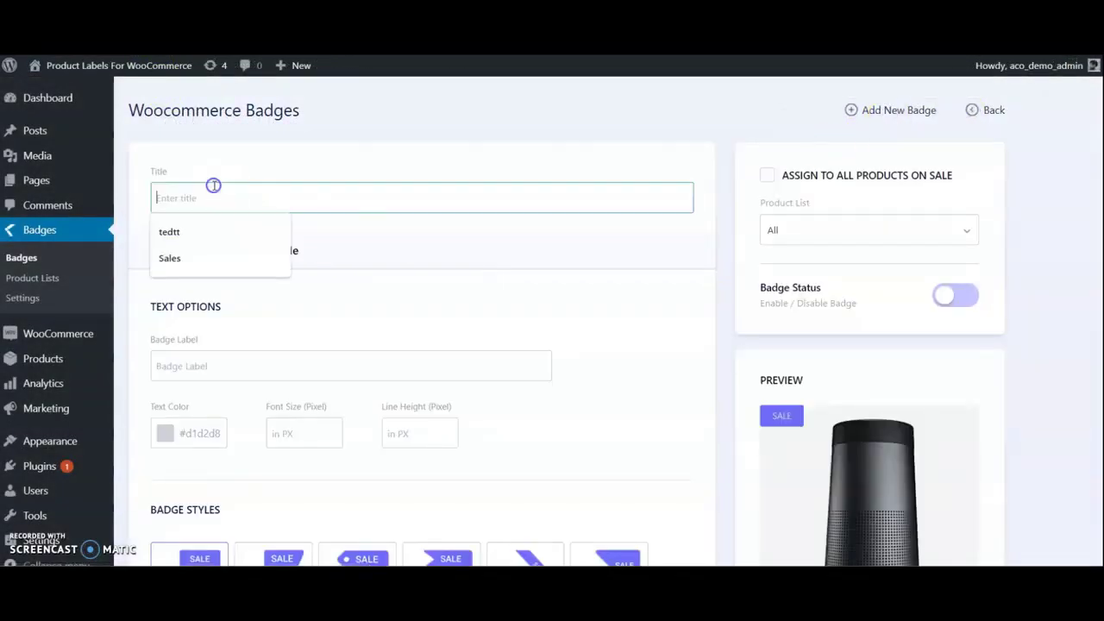
{"action": "type", "text": "Label new"}
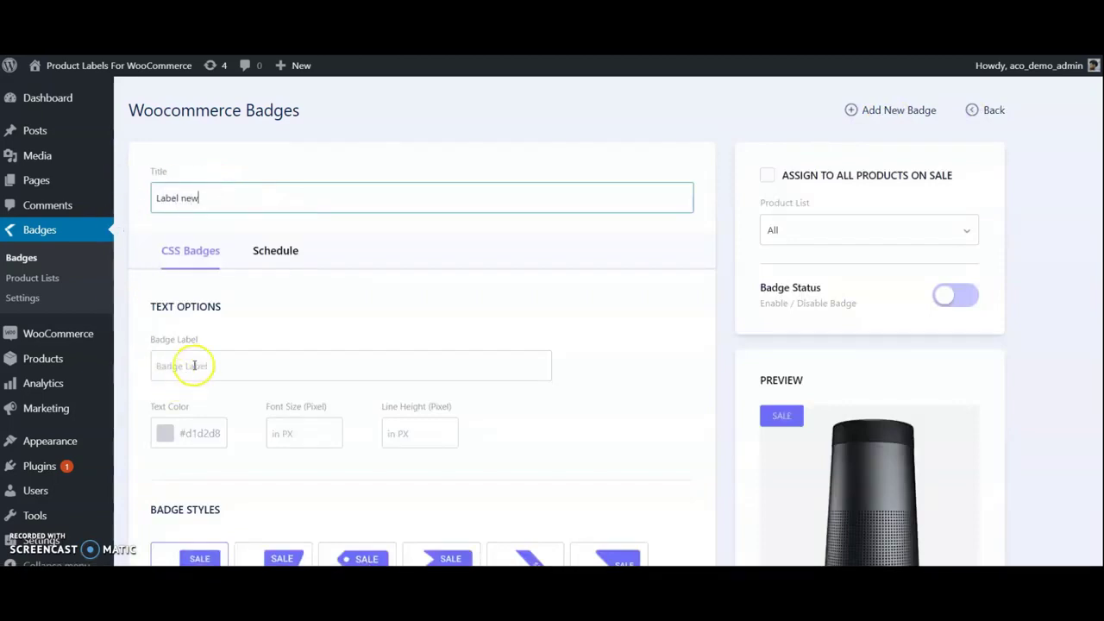
{"action": "left_click", "coordinate": [194, 365]}
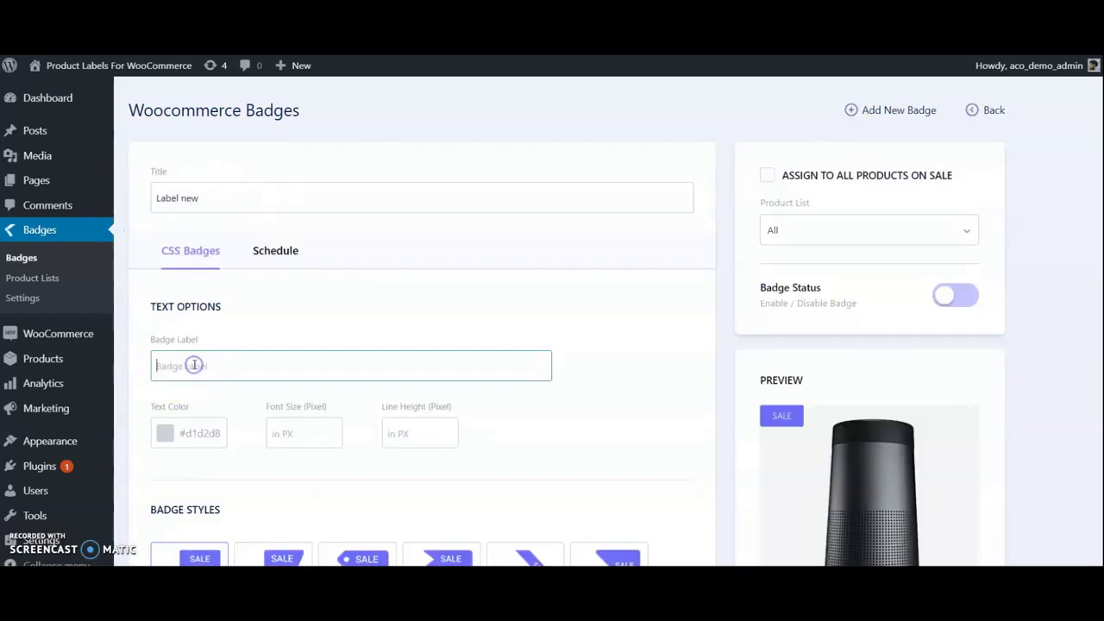
{"action": "type", "text": "N"}
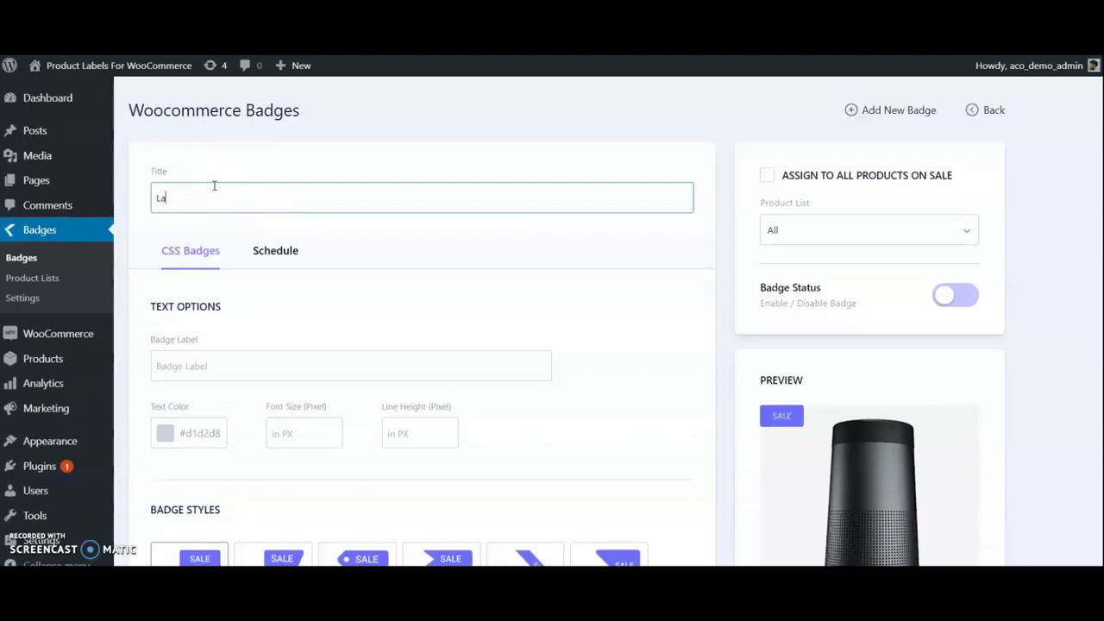
{"action": "type", "text": "ew"}
Change the text colour of the New badge.
{"action": "left_click", "coordinate": [194, 364]}
{"action": "type", "text": "New"}
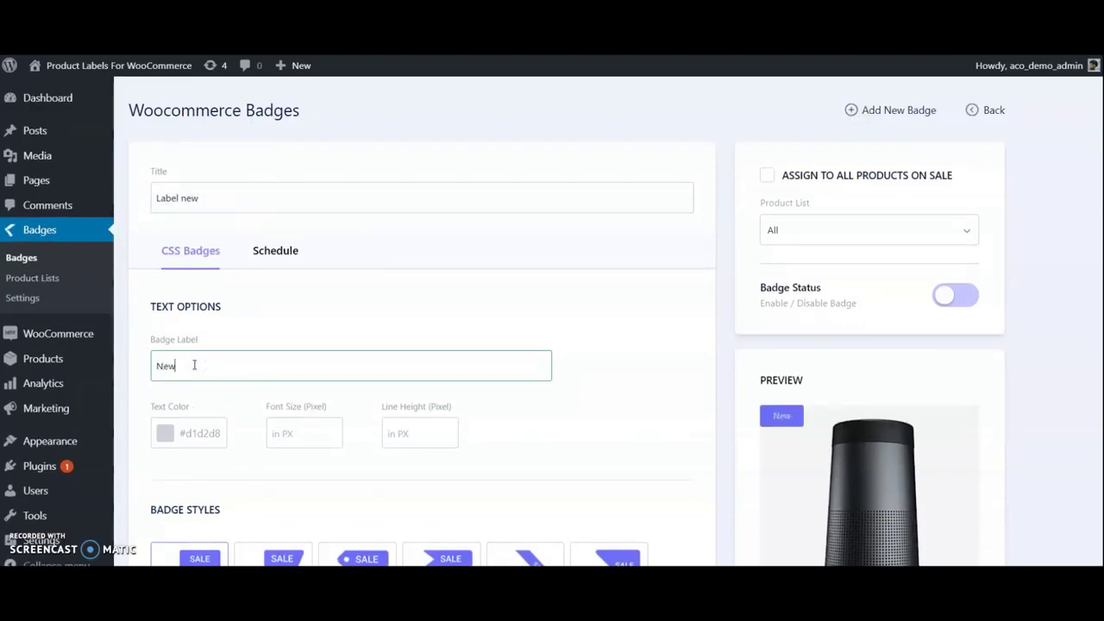
{"action": "scroll", "coordinate": [170, 368], "scroll_direction": "down", "scroll_amount": 1}
{"action": "left_click", "coordinate": [171, 369]}
{"action": "left_click", "coordinate": [368, 276]}
{"action": "scroll", "coordinate": [242, 316], "scroll_direction": "down", "scroll_amount": 3}
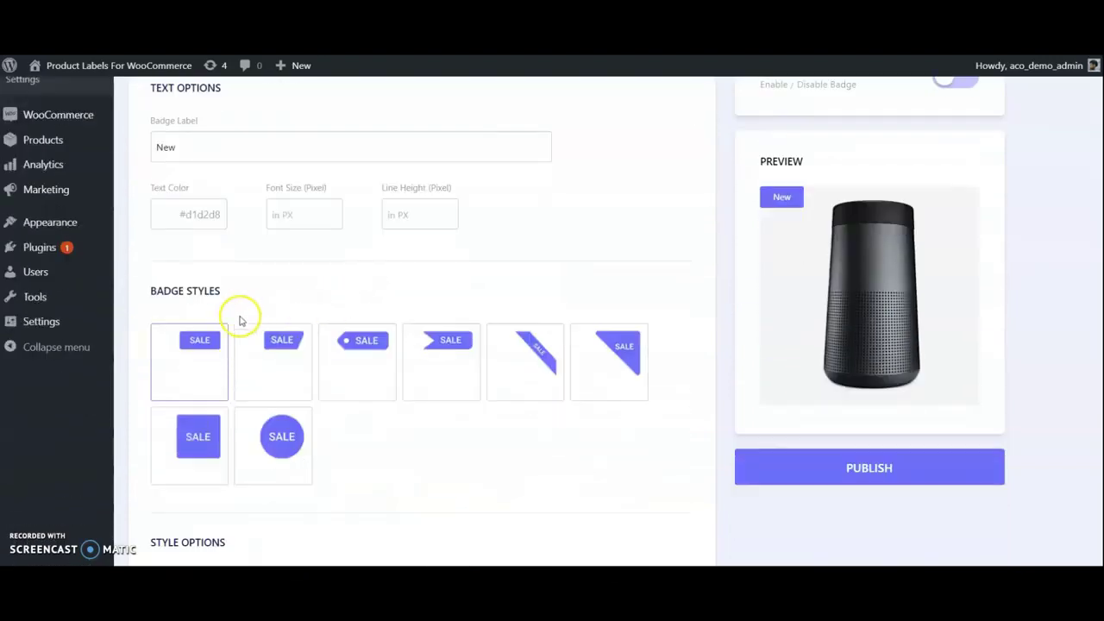
{"action": "left_click", "coordinate": [285, 447]}
Make the badge a diagonal corner ribbon and publish it.
{"action": "left_click", "coordinate": [610, 349]}
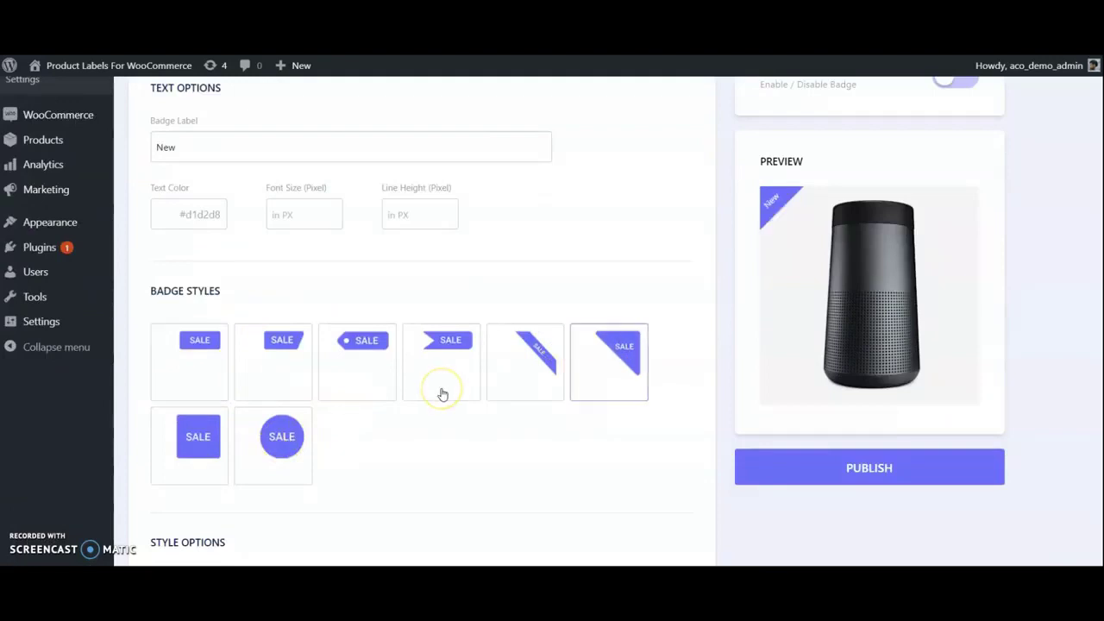
{"action": "scroll", "coordinate": [442, 394], "scroll_direction": "down", "scroll_amount": 3}
{"action": "left_click", "coordinate": [867, 438]}
{"action": "scroll", "coordinate": [722, 296], "scroll_direction": "up", "scroll_amount": 1}
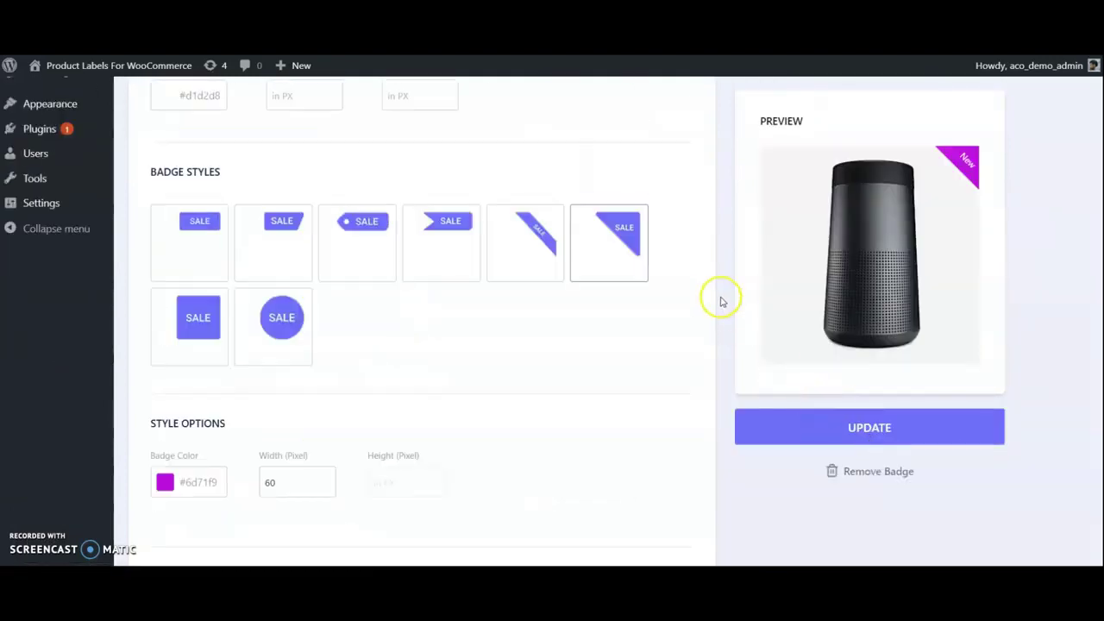
{"action": "scroll", "coordinate": [811, 356], "scroll_direction": "up", "scroll_amount": 4}
{"action": "left_click", "coordinate": [785, 227]}
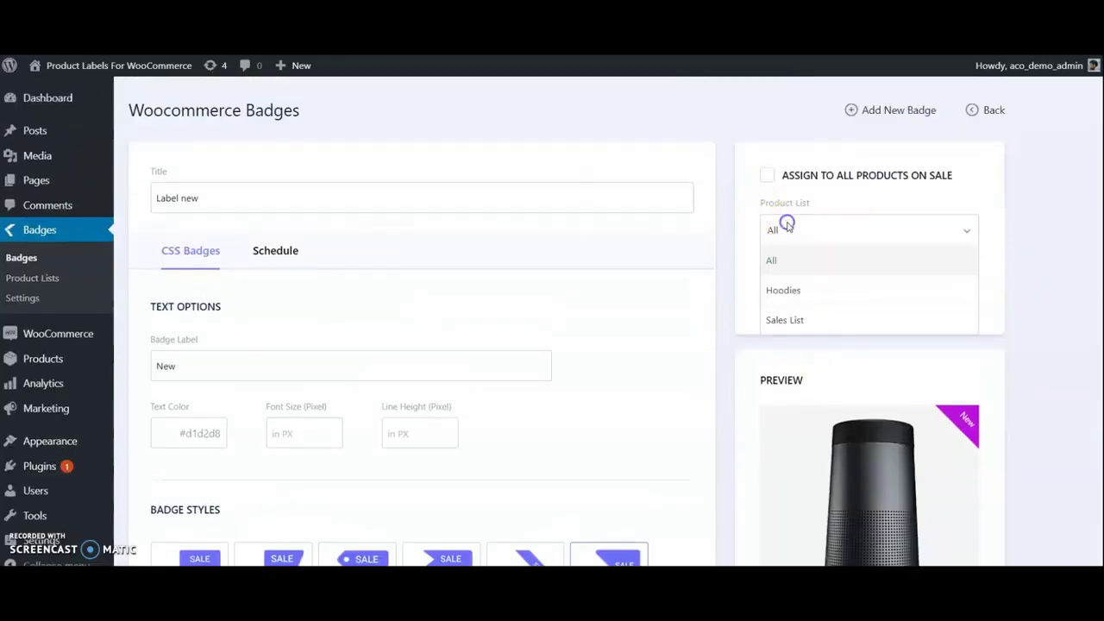
{"action": "mouse_move", "coordinate": [43, 358]}
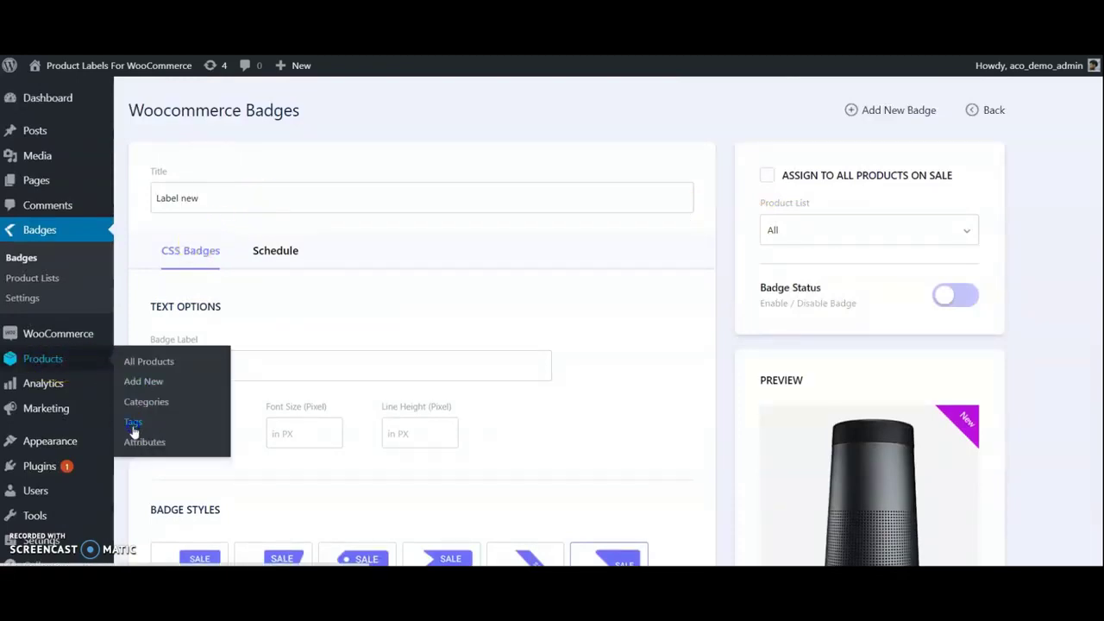
Open the Product tags page, showing the New tag with zero products.
{"action": "left_click", "coordinate": [134, 422]}
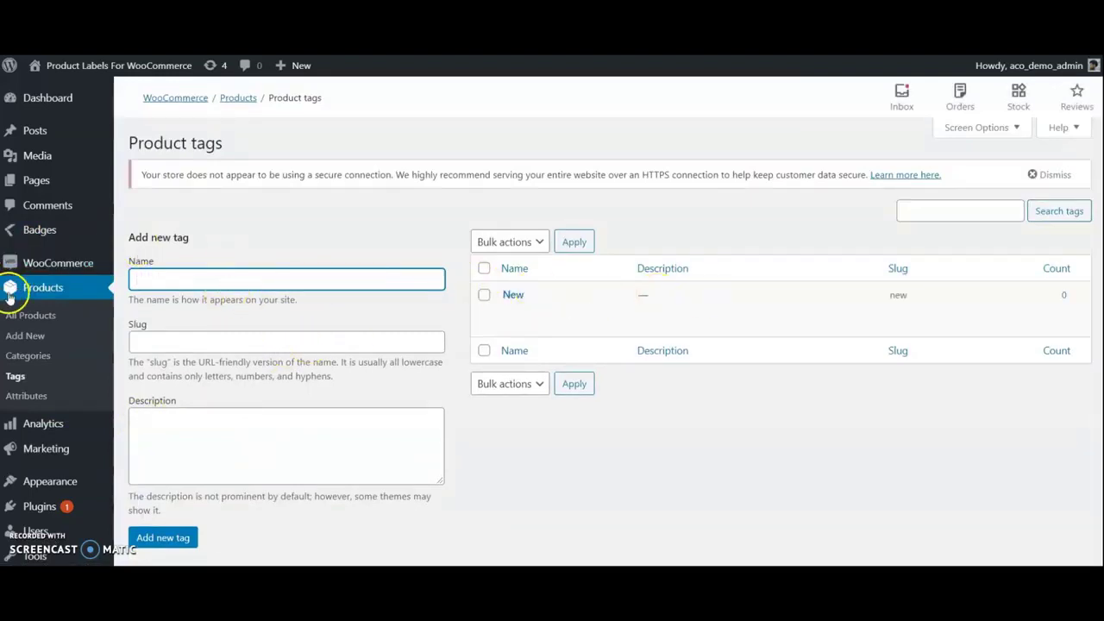
{"action": "left_click", "coordinate": [15, 317]}
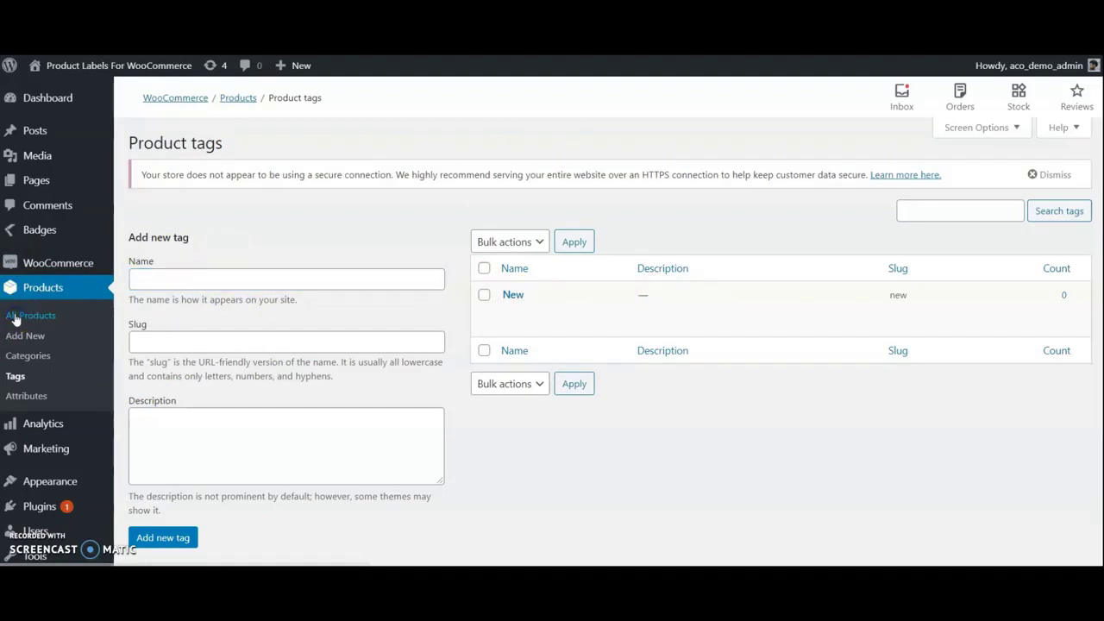
Select Hoodie with Zipper, Long Sleeve Tee, Polo, Beanie and Cap, then bulk edit them.
{"action": "left_click", "coordinate": [14, 320]}
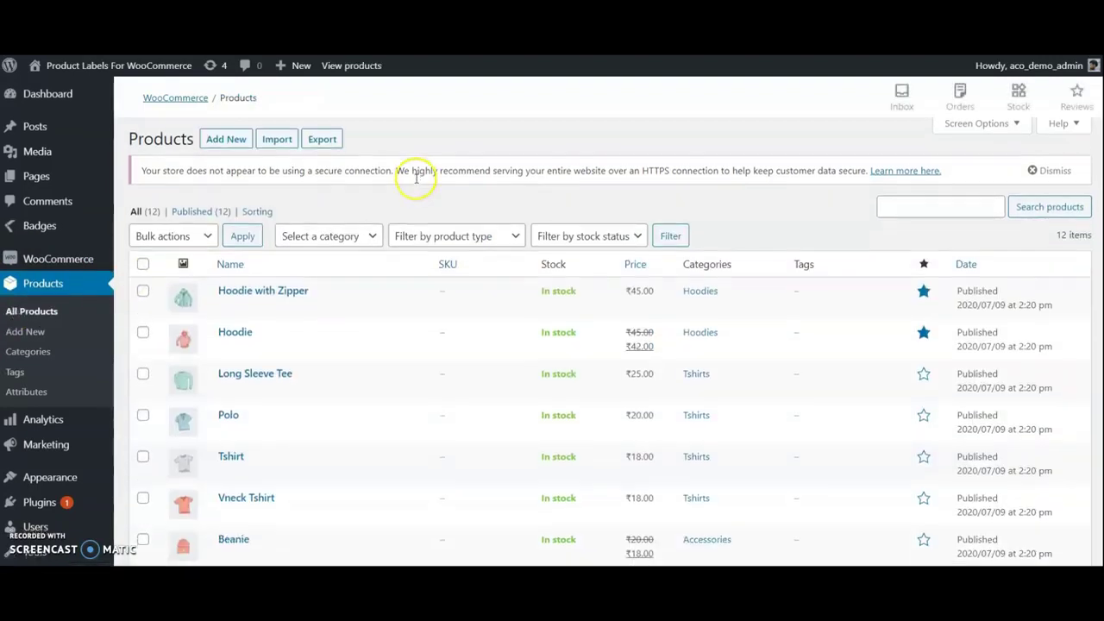
{"action": "scroll", "coordinate": [370, 186], "scroll_direction": "down", "scroll_amount": 1}
{"action": "left_click", "coordinate": [173, 167]}
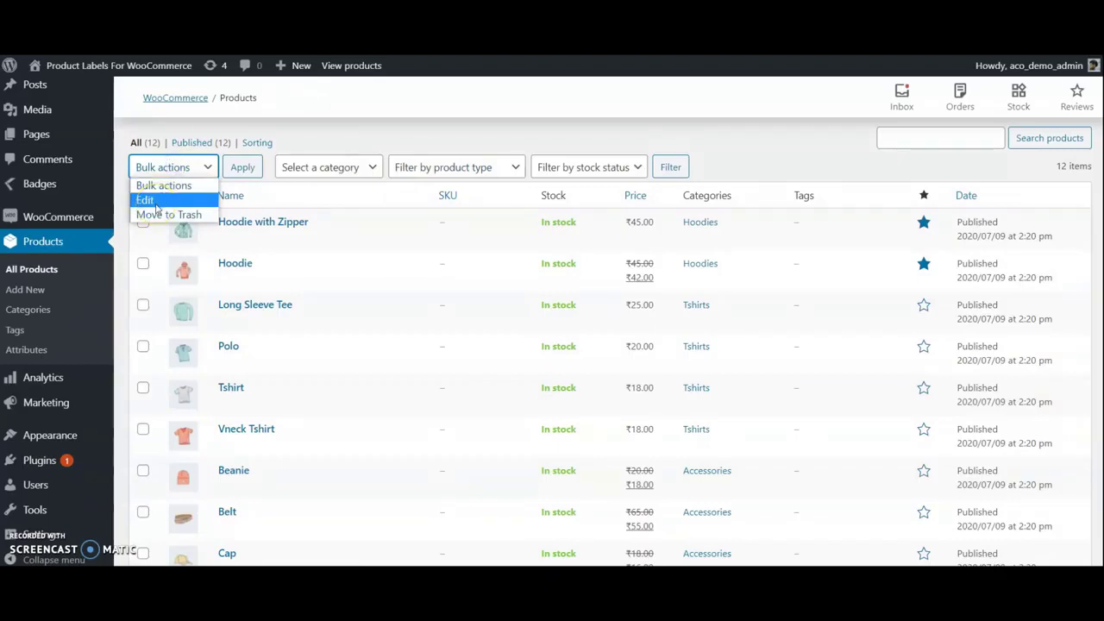
{"action": "left_click", "coordinate": [358, 109]}
{"action": "scroll", "coordinate": [148, 250], "scroll_direction": "down", "scroll_amount": 1}
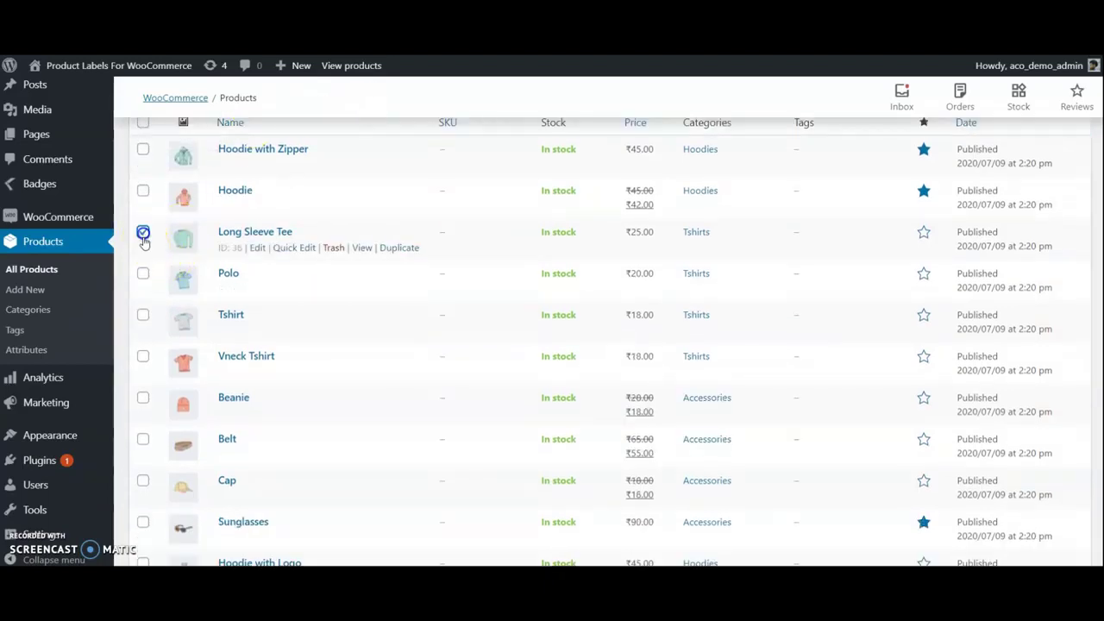
{"action": "left_click", "coordinate": [142, 272]}
{"action": "left_click", "coordinate": [142, 398]}
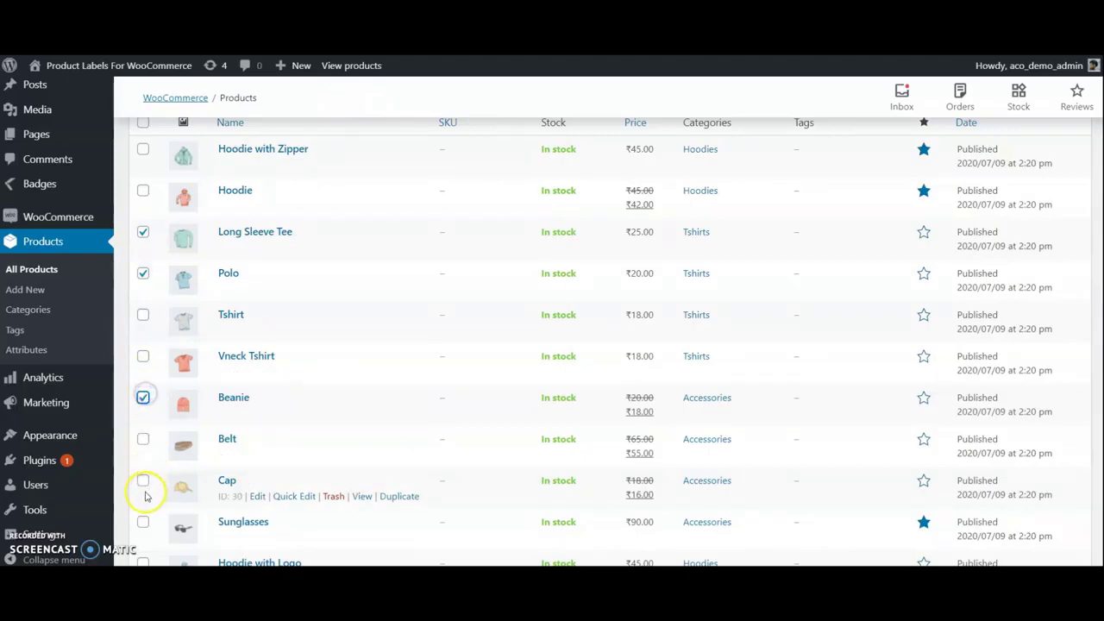
{"action": "left_click", "coordinate": [143, 481]}
{"action": "scroll", "coordinate": [146, 189], "scroll_direction": "up", "scroll_amount": 2}
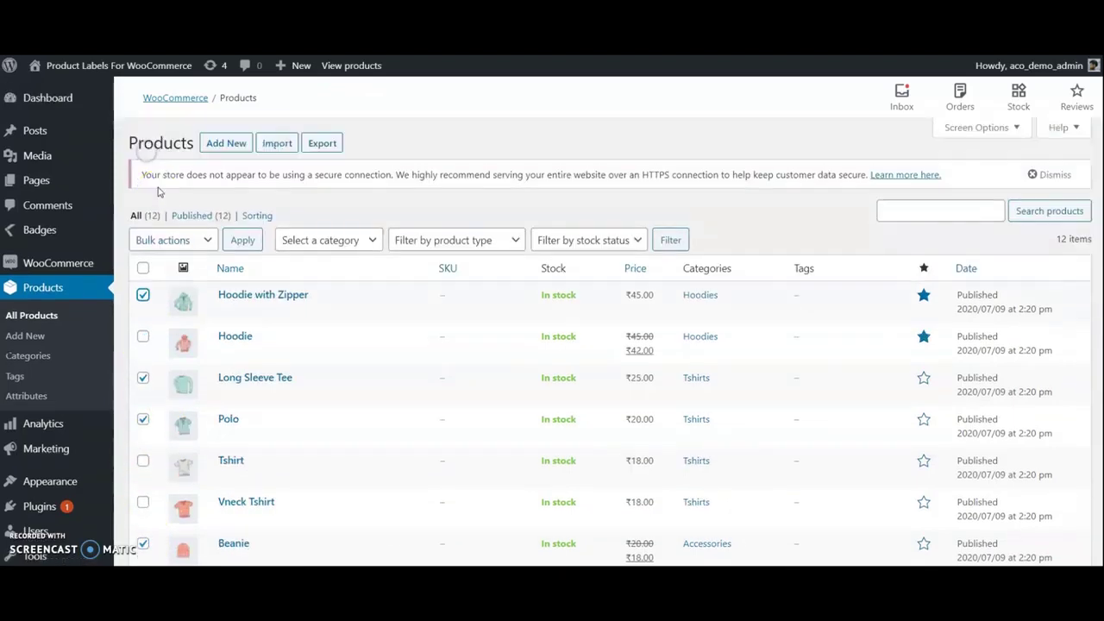
{"action": "left_click", "coordinate": [142, 240]}
Bulk-edit Hoodie with Zipper, Long Sleeve Tee, Polo, Beanie and Cap to add the 'new' product tag.
{"action": "left_click", "coordinate": [145, 271]}
{"action": "left_click", "coordinate": [243, 240]}
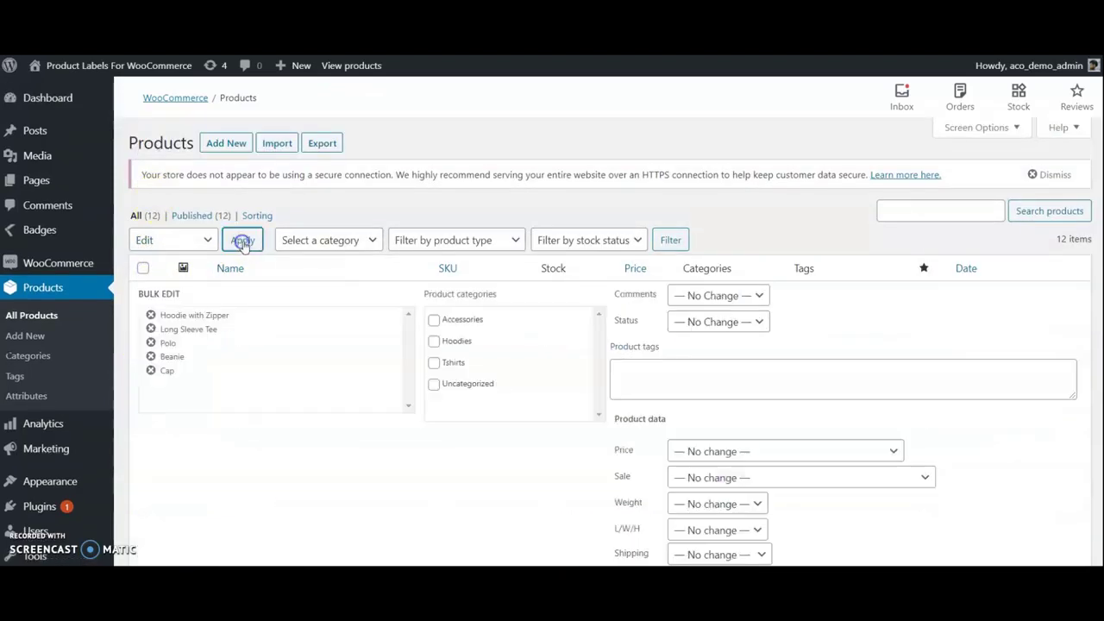
{"action": "scroll", "coordinate": [242, 241], "scroll_direction": "down", "scroll_amount": 3}
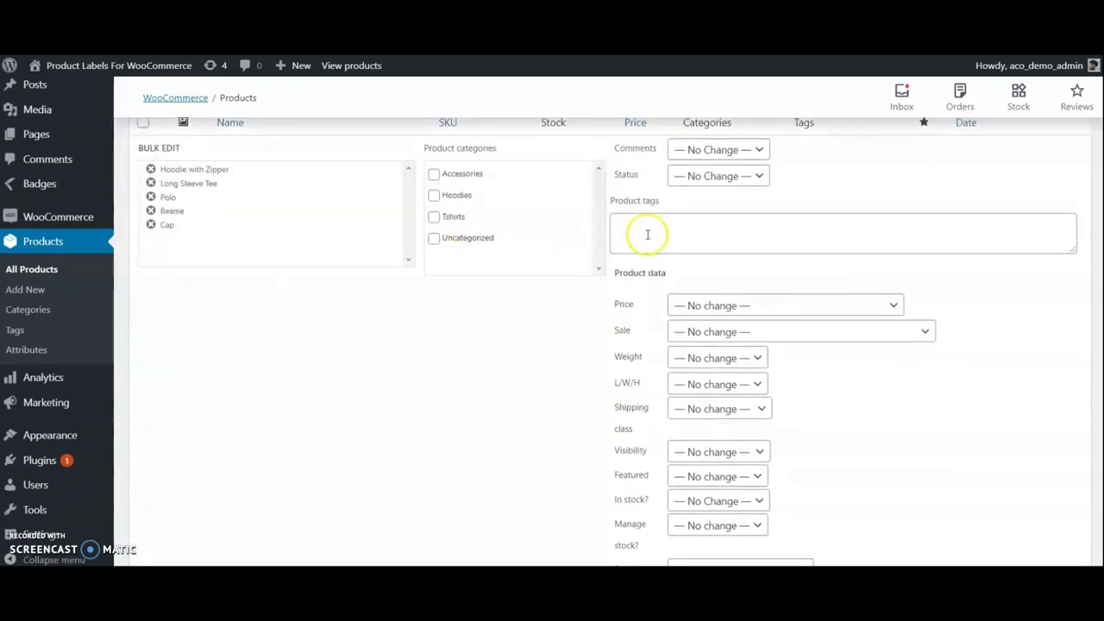
{"action": "left_click", "coordinate": [646, 235]}
{"action": "type", "text": "new"}
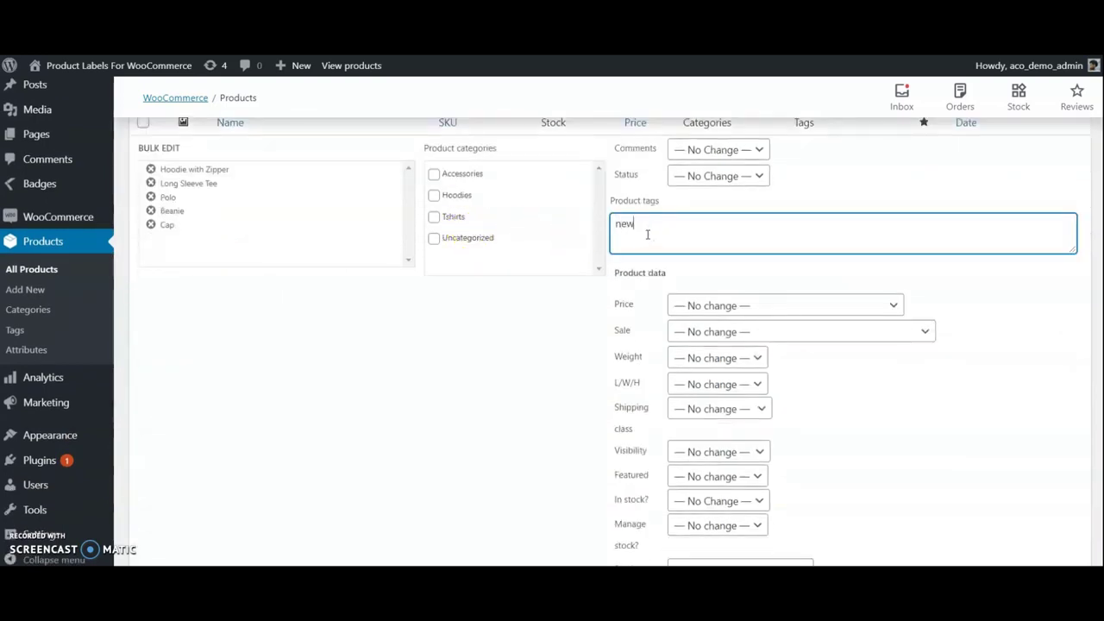
{"action": "scroll", "coordinate": [716, 250], "scroll_direction": "down", "scroll_amount": 3}
{"action": "scroll", "coordinate": [789, 263], "scroll_direction": "down", "scroll_amount": 2}
{"action": "left_click", "coordinate": [1055, 446]}
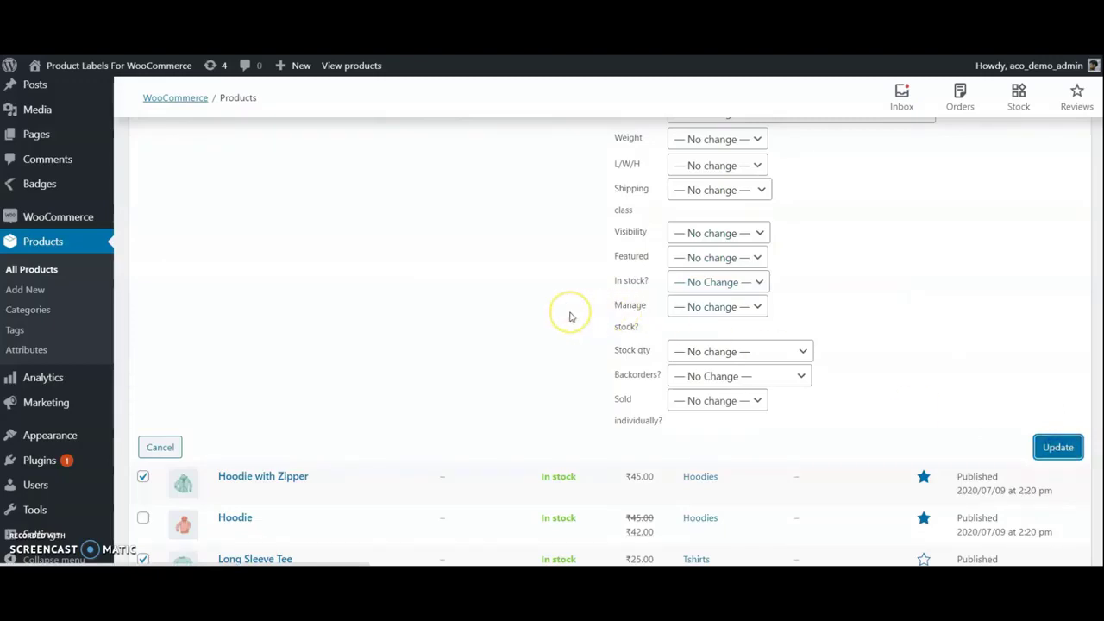
{"action": "scroll", "coordinate": [419, 290], "scroll_direction": "down", "scroll_amount": 2}
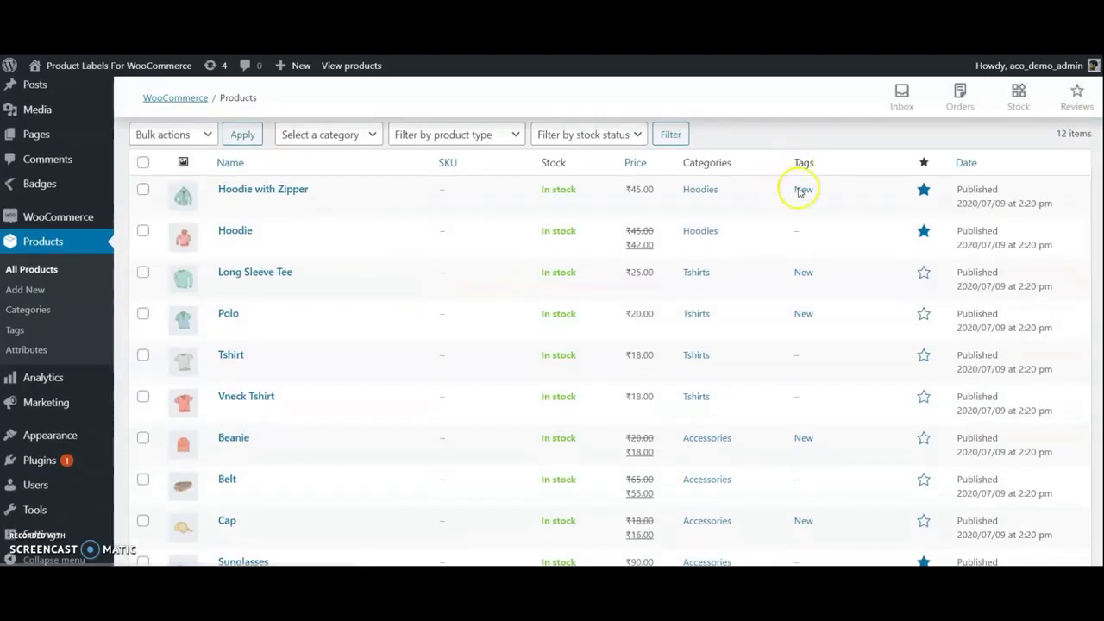
{"action": "scroll", "coordinate": [814, 370], "scroll_direction": "down", "scroll_amount": 3}
{"action": "scroll", "coordinate": [618, 343], "scroll_direction": "up", "scroll_amount": 5}
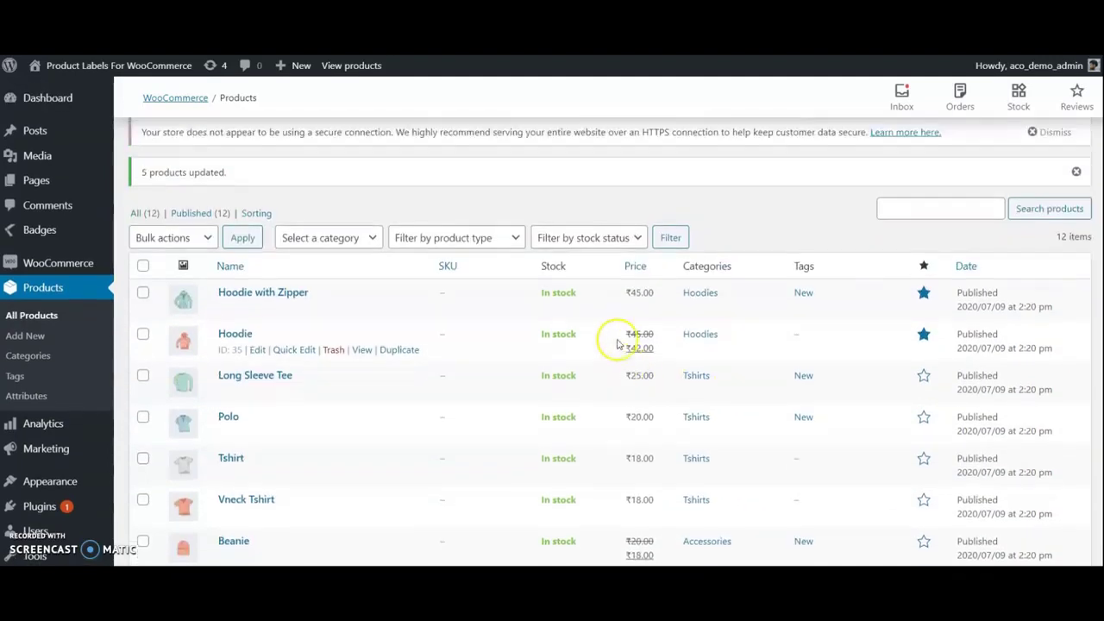
{"action": "scroll", "coordinate": [618, 343], "scroll_direction": "up", "scroll_amount": 1}
Create a new product list named 'New Products' of type Dynamic Request.
{"action": "left_click", "coordinate": [142, 255]}
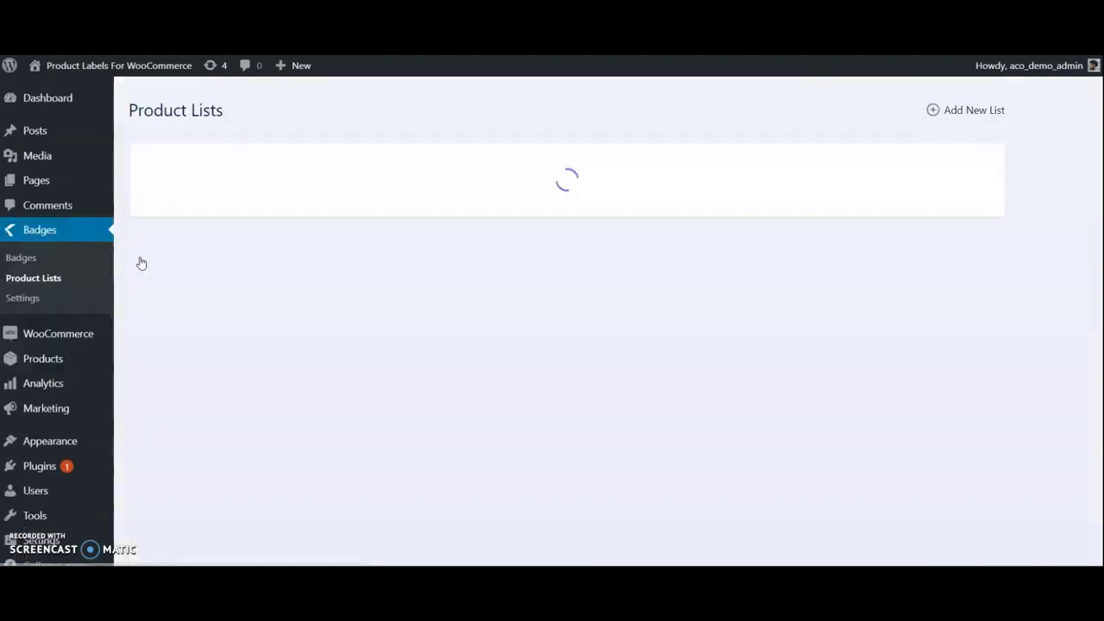
{"action": "left_click", "coordinate": [954, 108]}
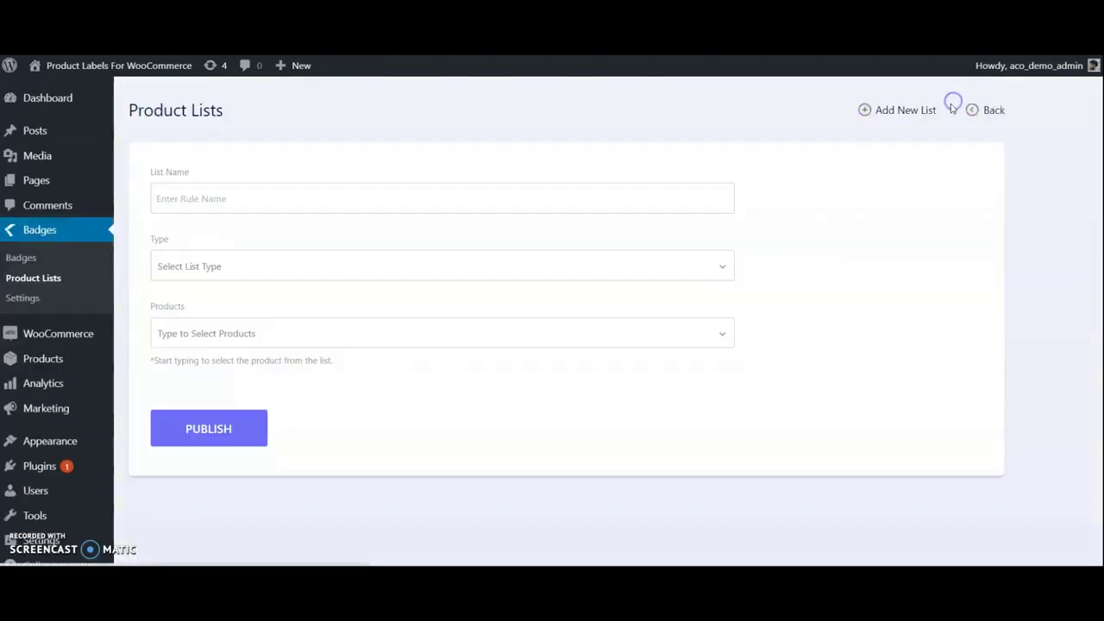
{"action": "left_click", "coordinate": [191, 197]}
{"action": "type", "text": "New Products"}
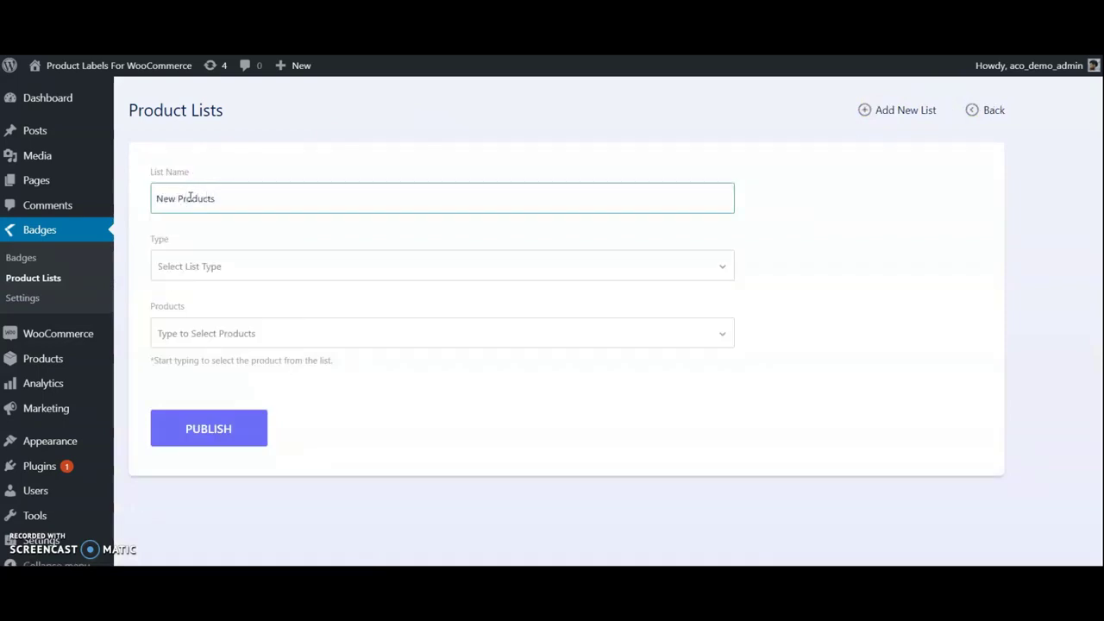
{"action": "left_click", "coordinate": [182, 257]}
{"action": "left_click", "coordinate": [180, 323]}
Add an AND taxonomy condition 'Tag IN New' and publish the list.
{"action": "left_click", "coordinate": [202, 337]}
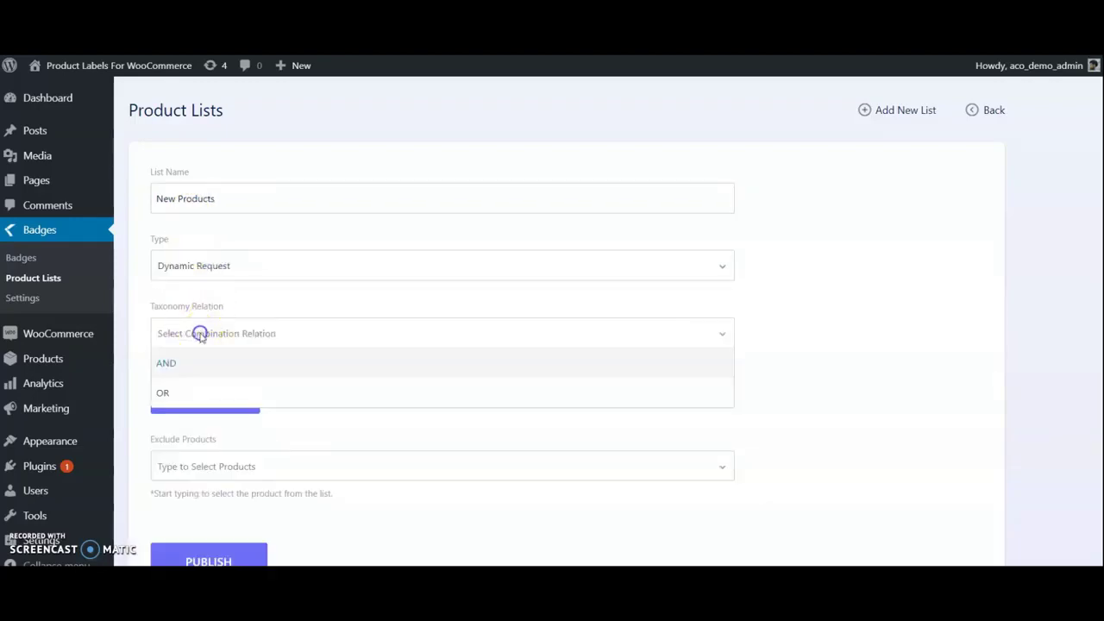
{"action": "left_click", "coordinate": [178, 364]}
{"action": "left_click", "coordinate": [180, 392]}
{"action": "left_click", "coordinate": [211, 401]}
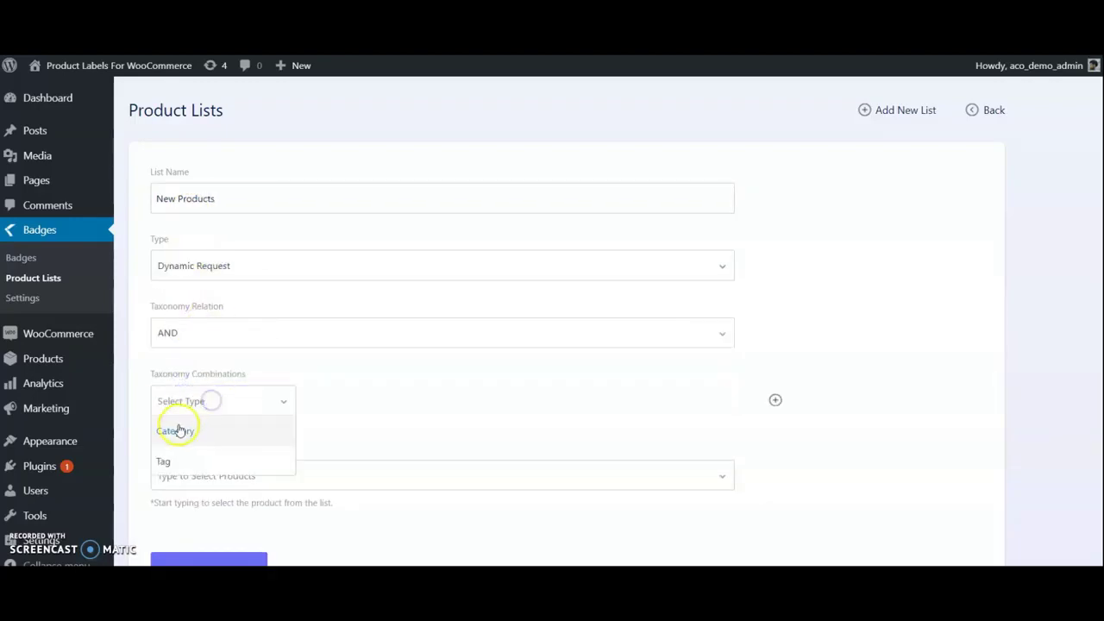
{"action": "left_click", "coordinate": [162, 460]}
{"action": "left_click", "coordinate": [345, 400]}
{"action": "left_click", "coordinate": [333, 433]}
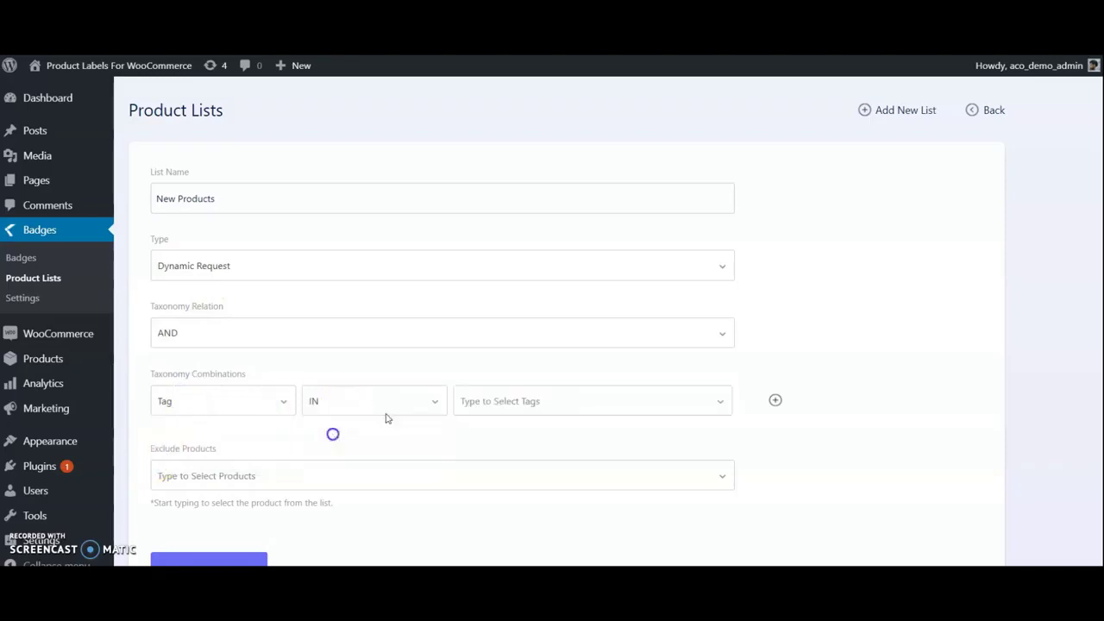
{"action": "left_click", "coordinate": [538, 406]}
{"action": "type", "text": "new"}
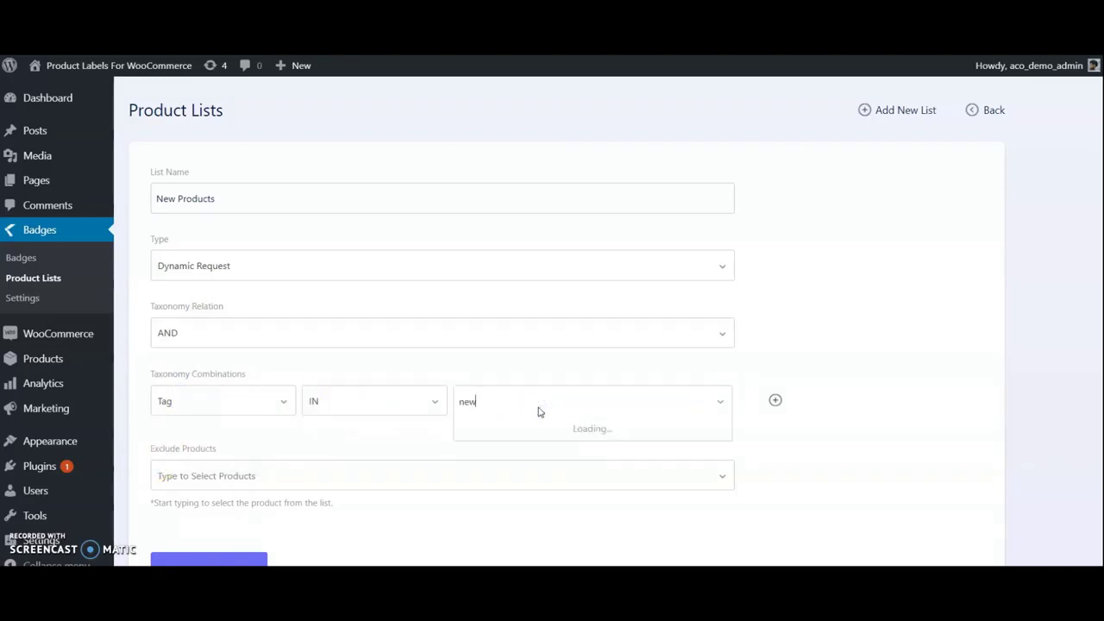
{"action": "left_click", "coordinate": [497, 428]}
{"action": "scroll", "coordinate": [414, 424], "scroll_direction": "down", "scroll_amount": 2}
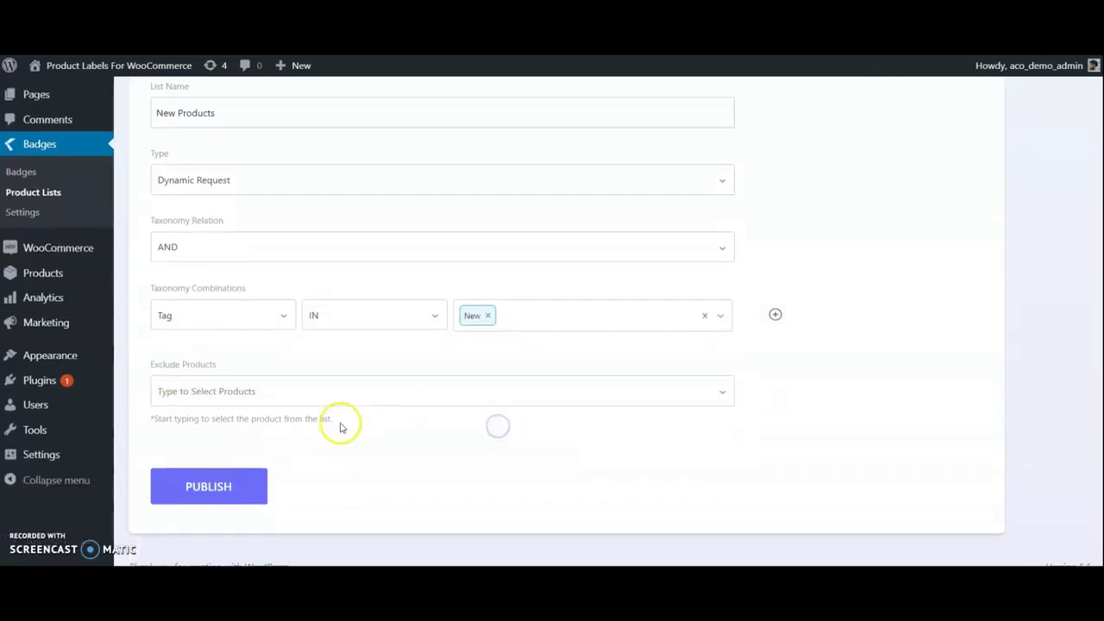
{"action": "left_click", "coordinate": [244, 486]}
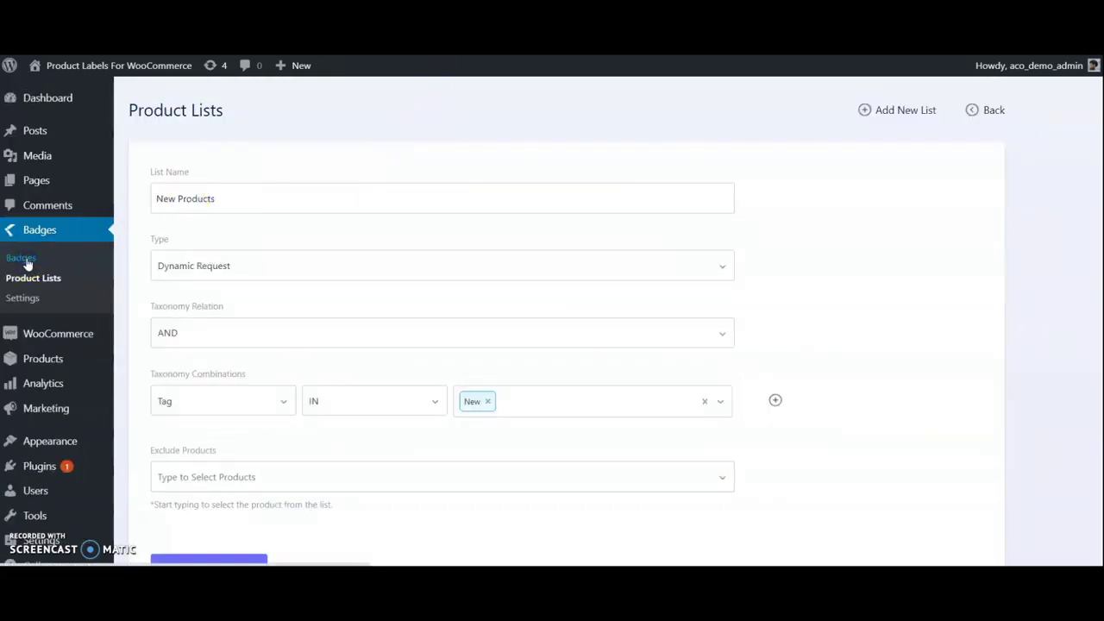
Target the 'Label new' badge at the New Products list, switch its status on, and update.
{"action": "left_click", "coordinate": [21, 258]}
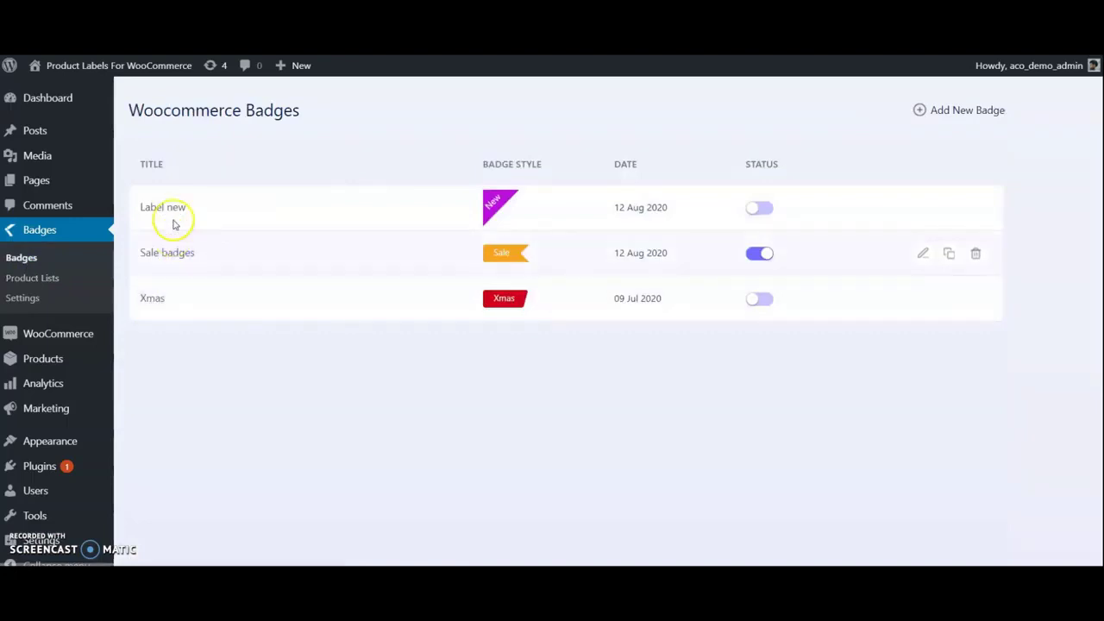
{"action": "left_click", "coordinate": [173, 209]}
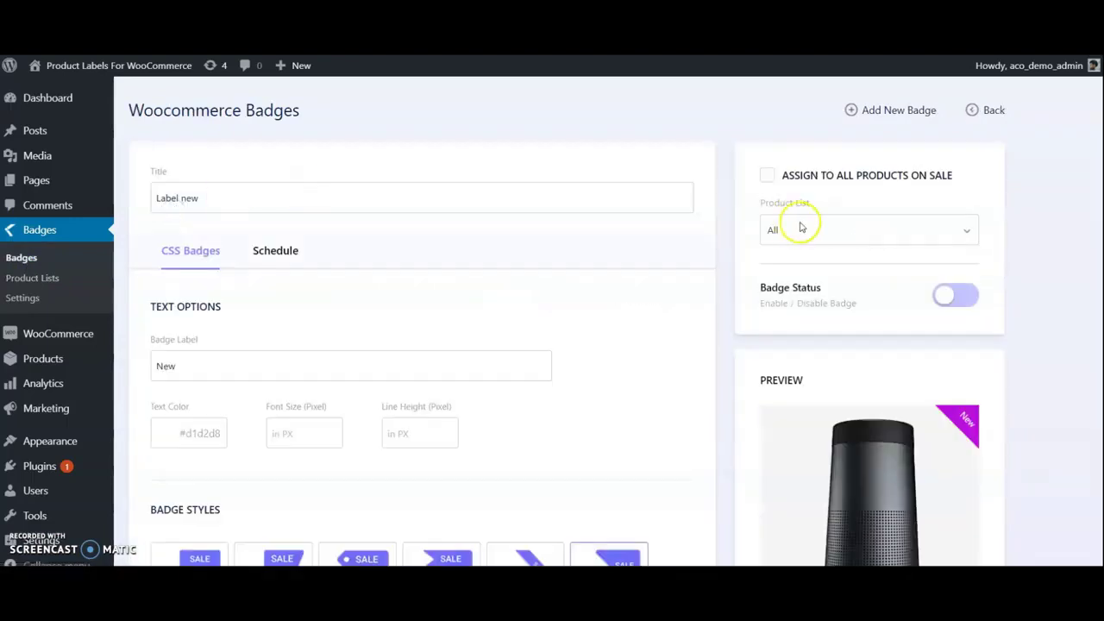
{"action": "left_click", "coordinate": [800, 227]}
{"action": "scroll", "coordinate": [814, 259], "scroll_direction": "down", "scroll_amount": 1}
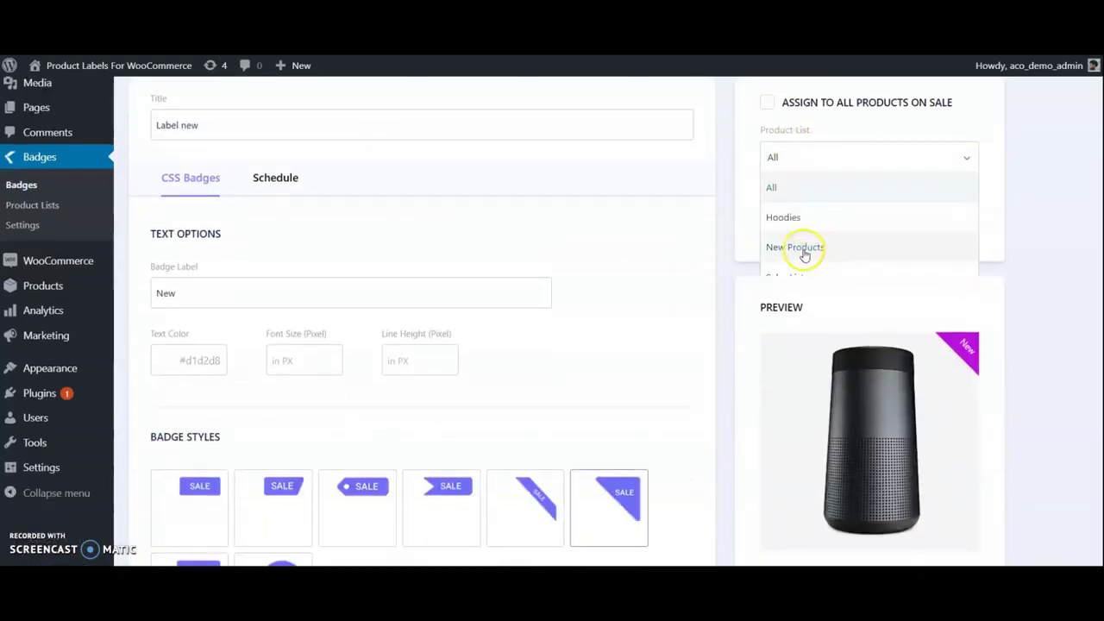
{"action": "left_click", "coordinate": [802, 248]}
{"action": "left_click", "coordinate": [962, 223]}
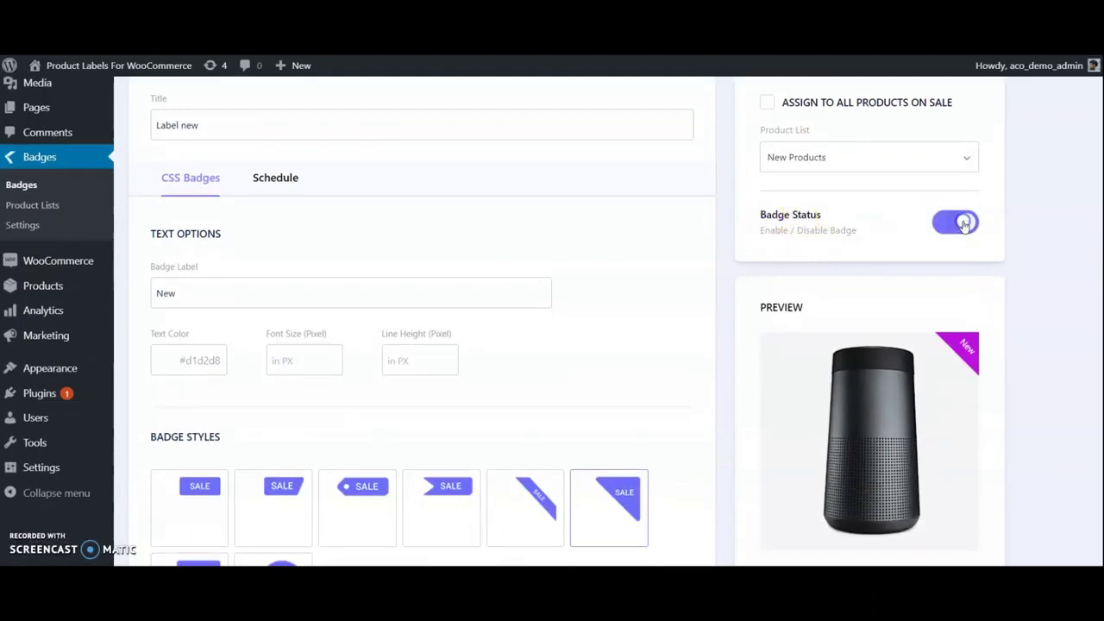
{"action": "scroll", "coordinate": [869, 267], "scroll_direction": "down", "scroll_amount": 3}
{"action": "left_click", "coordinate": [821, 419]}
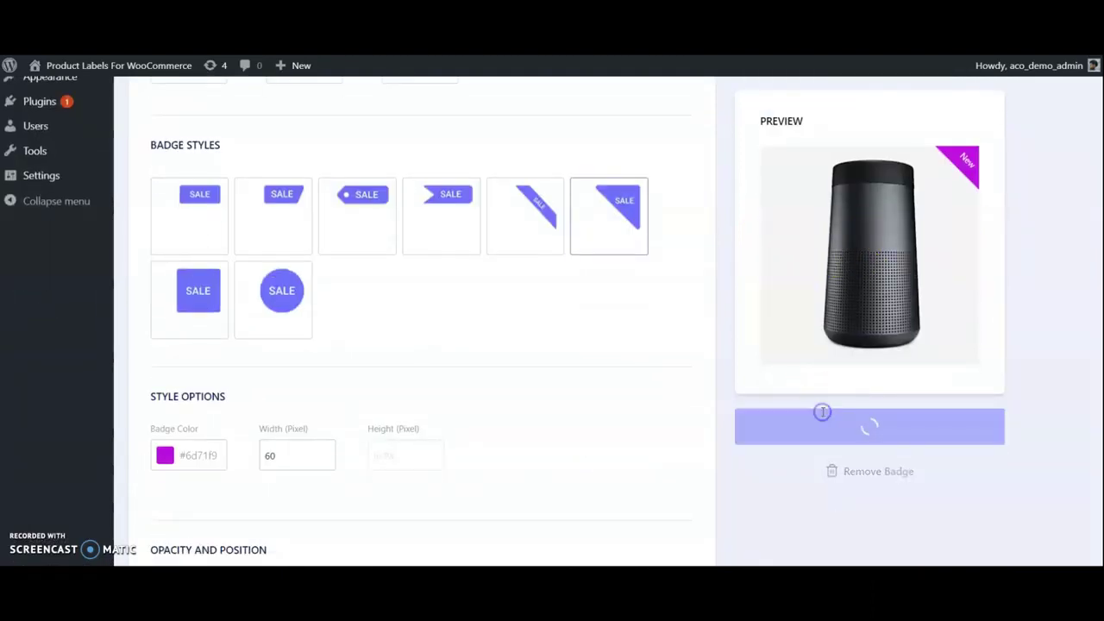
{"action": "scroll", "coordinate": [557, 219], "scroll_direction": "up", "scroll_amount": 4}
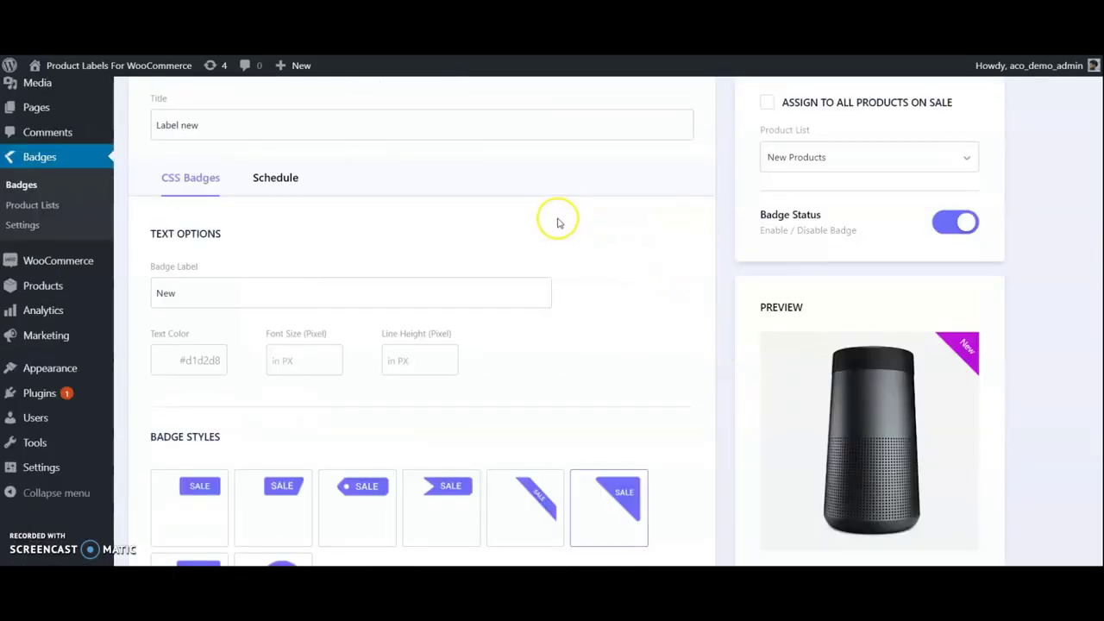
{"action": "scroll", "coordinate": [422, 177], "scroll_direction": "up", "scroll_amount": 1}
{"action": "mouse_move", "coordinate": [118, 66]}
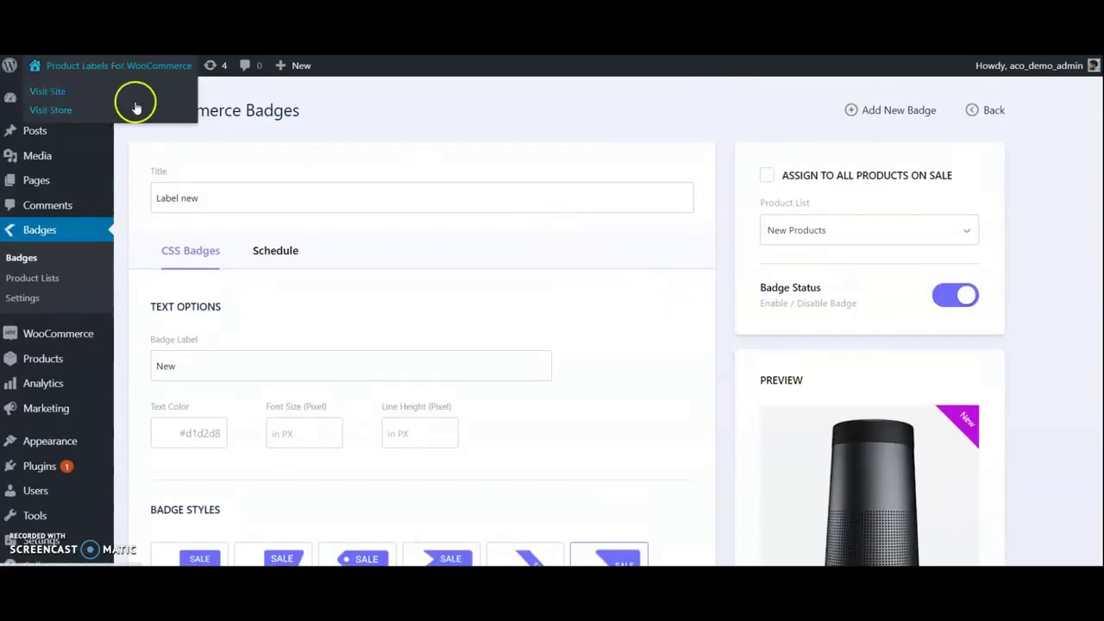
View the storefront's Accessories category, where Beanie and Cap show purple New badges.
{"action": "left_click", "coordinate": [135, 107]}
{"action": "scroll", "coordinate": [506, 172], "scroll_direction": "down", "scroll_amount": 5}
{"action": "scroll", "coordinate": [492, 189], "scroll_direction": "down", "scroll_amount": 2}
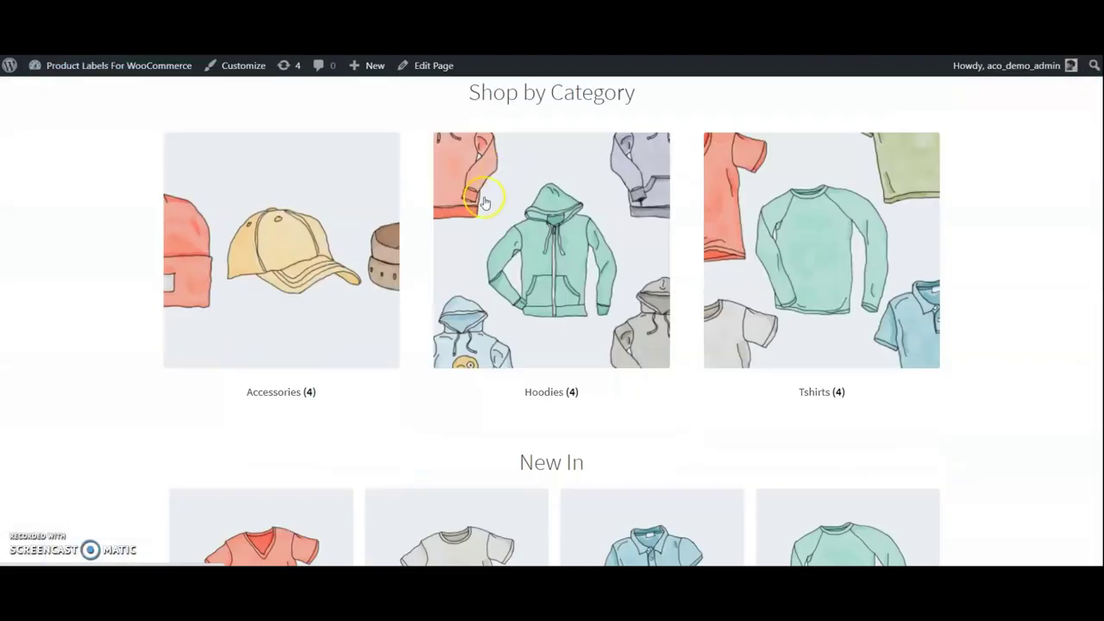
{"action": "left_click", "coordinate": [353, 291]}
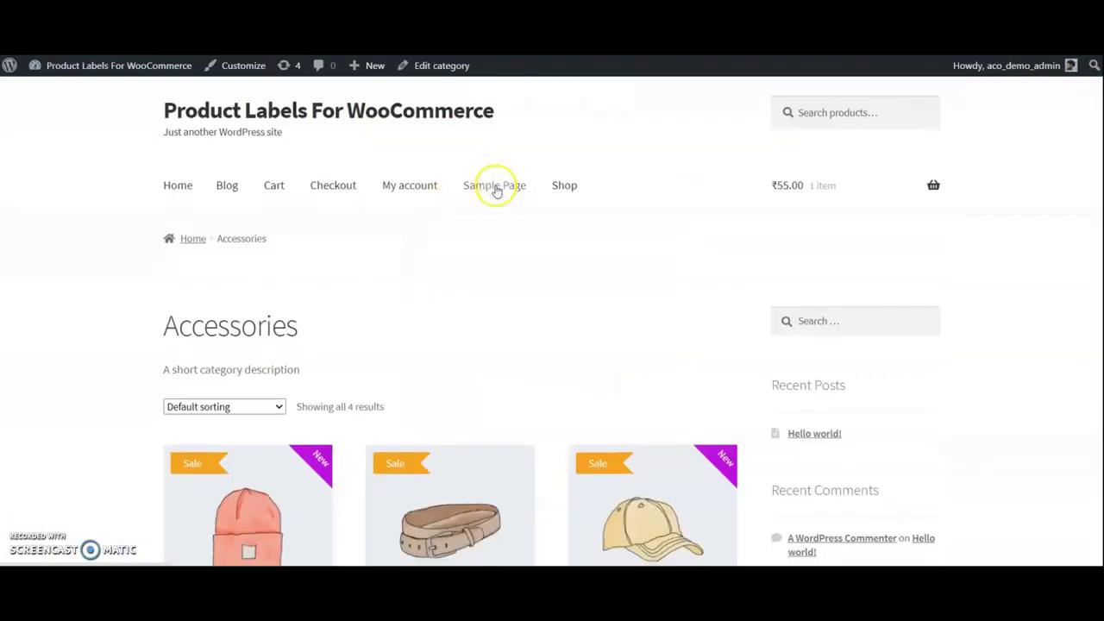
{"action": "scroll", "coordinate": [357, 178], "scroll_direction": "down", "scroll_amount": 3}
{"action": "scroll", "coordinate": [729, 198], "scroll_direction": "down", "scroll_amount": 3}
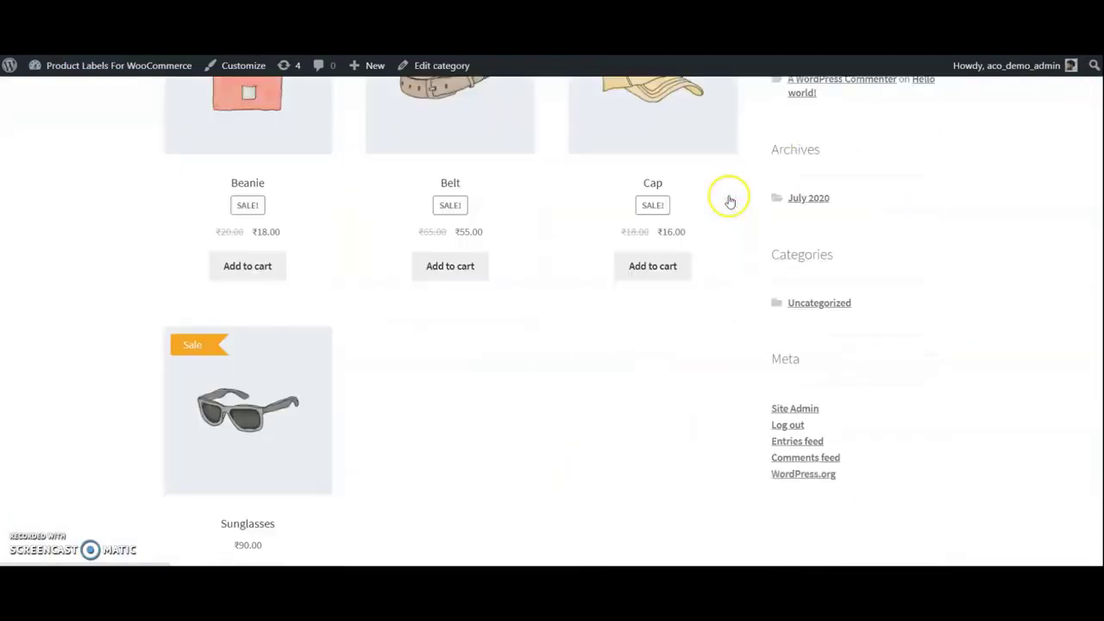
{"action": "scroll", "coordinate": [517, 241], "scroll_direction": "up", "scroll_amount": 5}
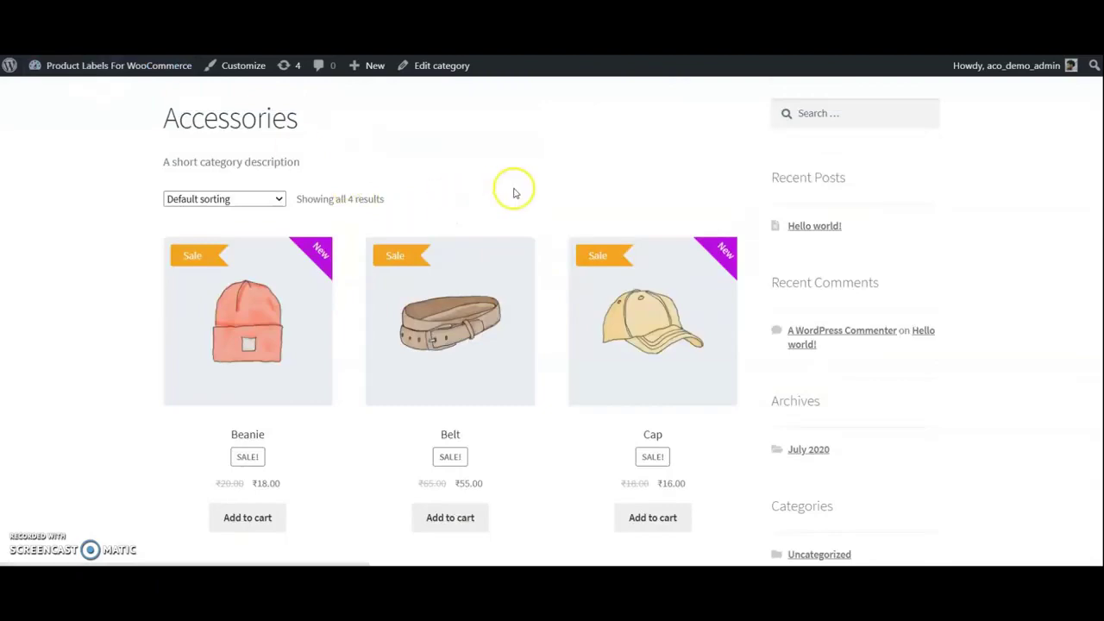
View the Hoodies category and scroll to the New-badged Hoodie with Zipper.
{"action": "key", "text": "alt+Left"}
{"action": "scroll", "coordinate": [556, 125], "scroll_direction": "down", "scroll_amount": 3}
{"action": "left_click", "coordinate": [560, 100]}
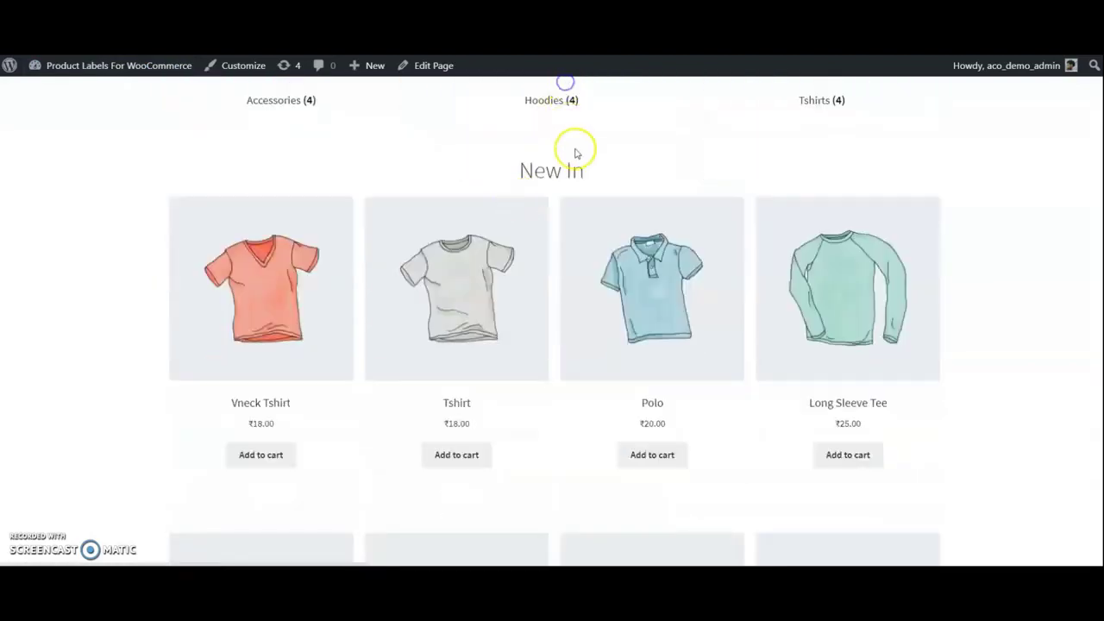
{"action": "scroll", "coordinate": [575, 153], "scroll_direction": "up", "scroll_amount": 2}
{"action": "scroll", "coordinate": [549, 185], "scroll_direction": "down", "scroll_amount": 4}
{"action": "scroll", "coordinate": [370, 308], "scroll_direction": "down", "scroll_amount": 2}
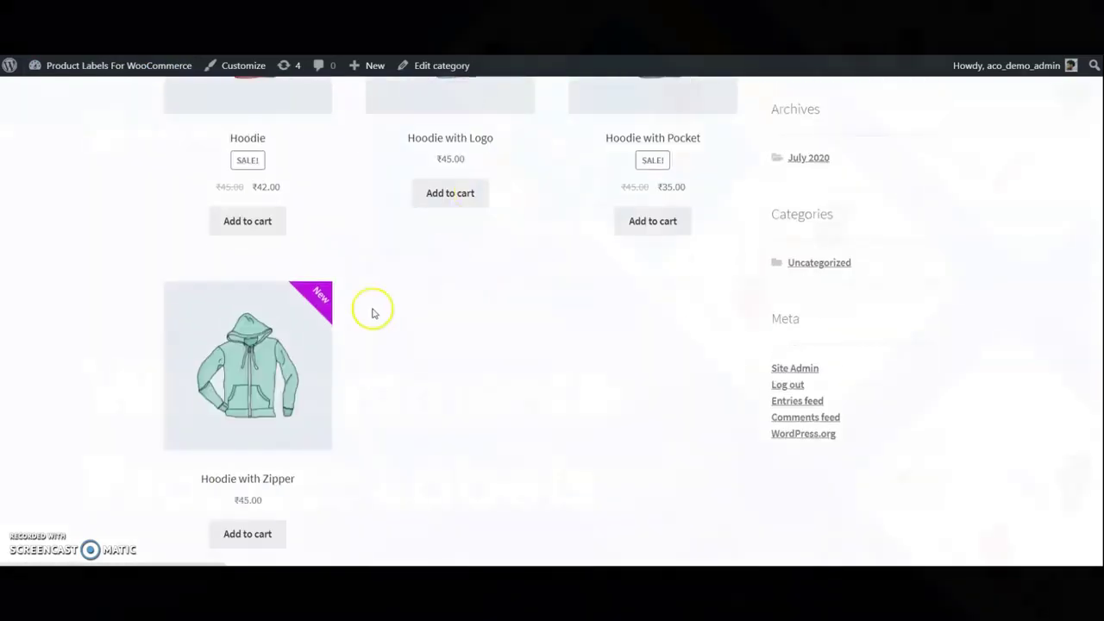